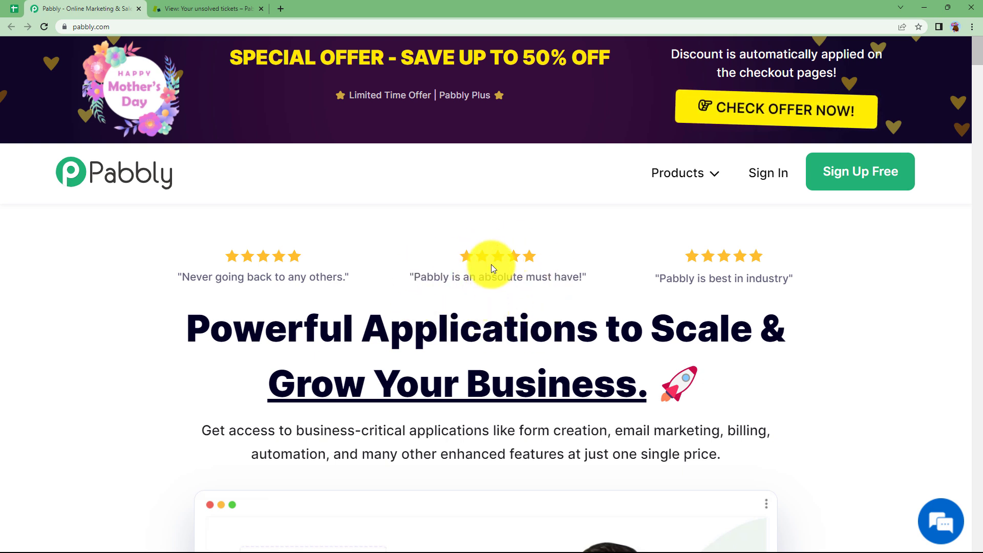
- Sign in to Pabbly and launch Pabbly Connect from the All Apps page in a new tab
{"action": "left_click", "coordinate": [776, 182]}
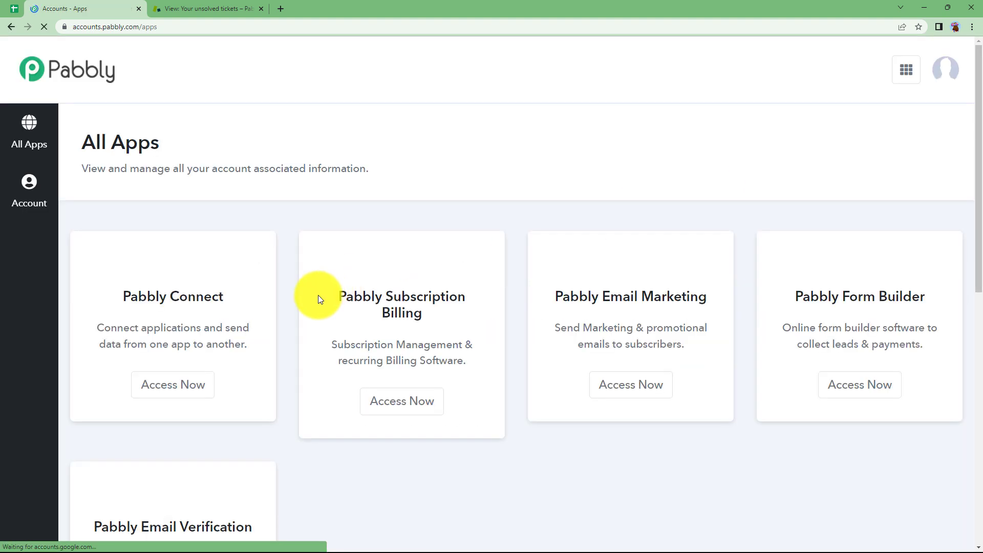
{"action": "scroll", "coordinate": [318, 297], "scroll_direction": "down", "scroll_amount": 1}
{"action": "scroll", "coordinate": [318, 299], "scroll_direction": "down", "scroll_amount": 2}
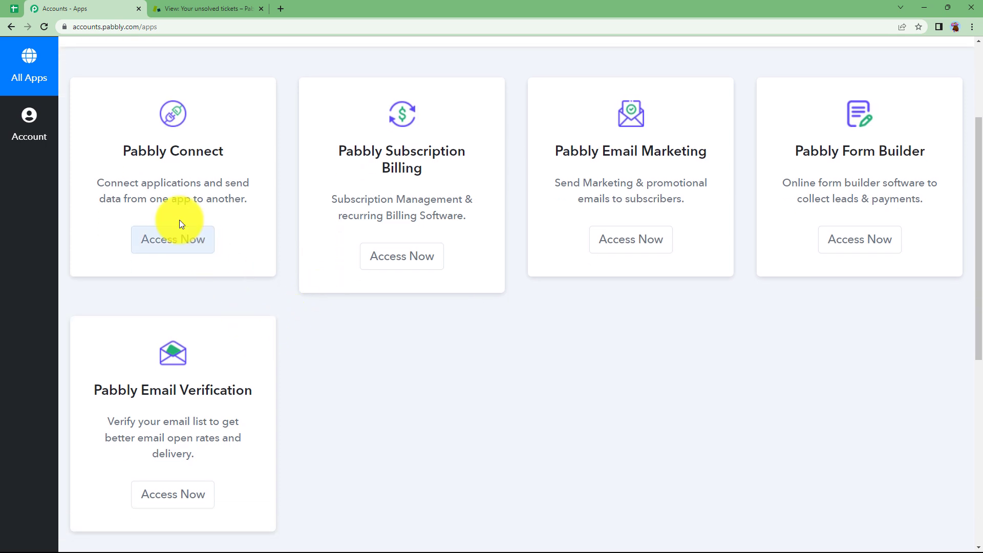
{"action": "left_click_drag", "start_coordinate": [122, 151], "coordinate": [234, 158]}
{"action": "left_click", "coordinate": [235, 158]}
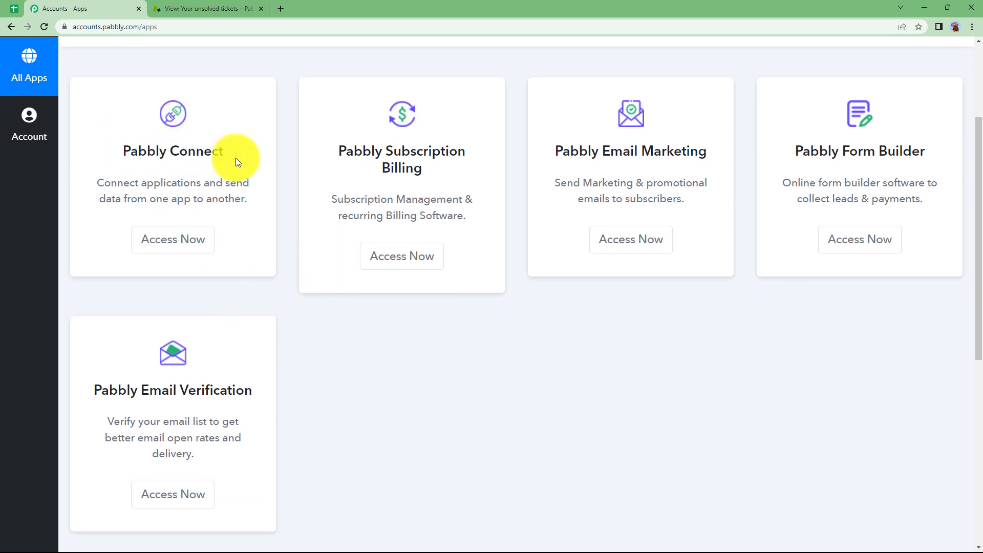
{"action": "left_click", "coordinate": [203, 245]}
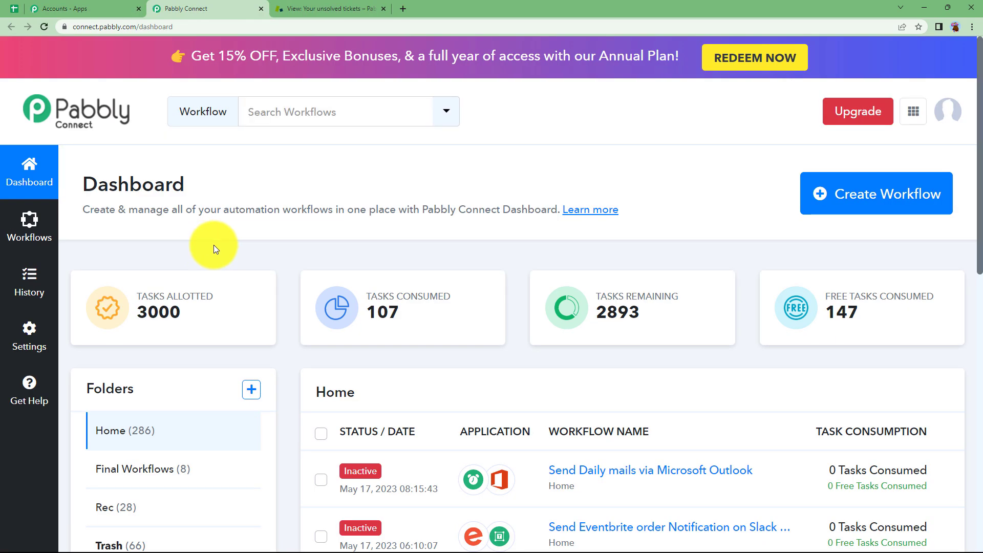
- Create a workflow named 'Automatically Create Zendesk Tickets on Monthly Basis'
{"action": "left_click", "coordinate": [902, 204]}
{"action": "left_click", "coordinate": [424, 313]}
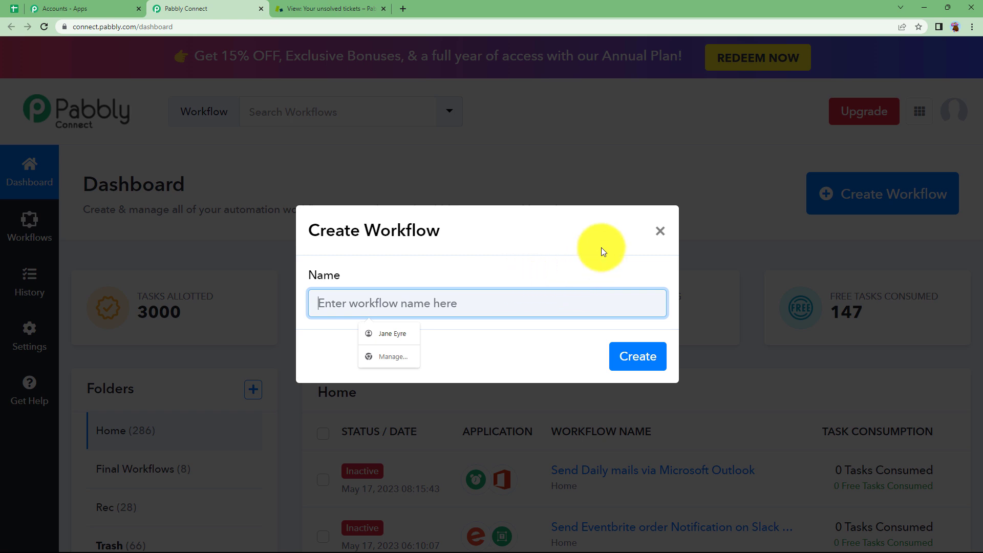
{"action": "type", "text": "Automatically Create Zendesk Tickets on Monthly"}
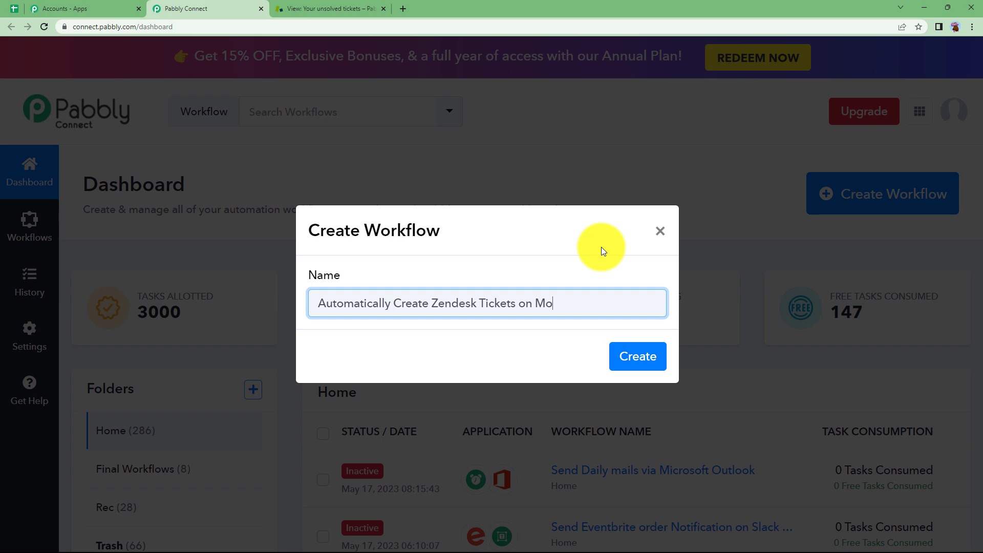
{"action": "type", "text": " Basis"}
{"action": "left_click", "coordinate": [626, 356]}
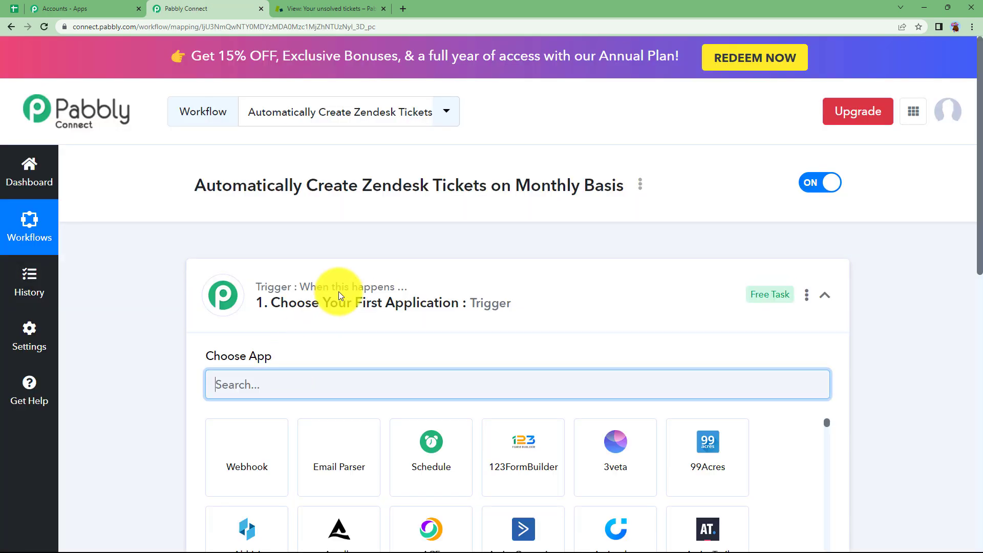
{"action": "left_click", "coordinate": [339, 296]}
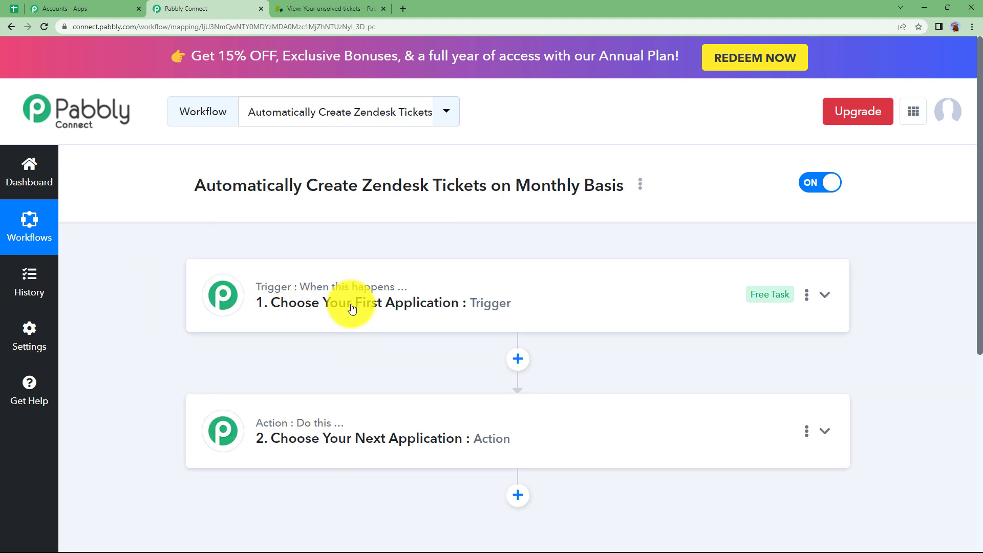
{"action": "mouse_move", "coordinate": [327, 428]}
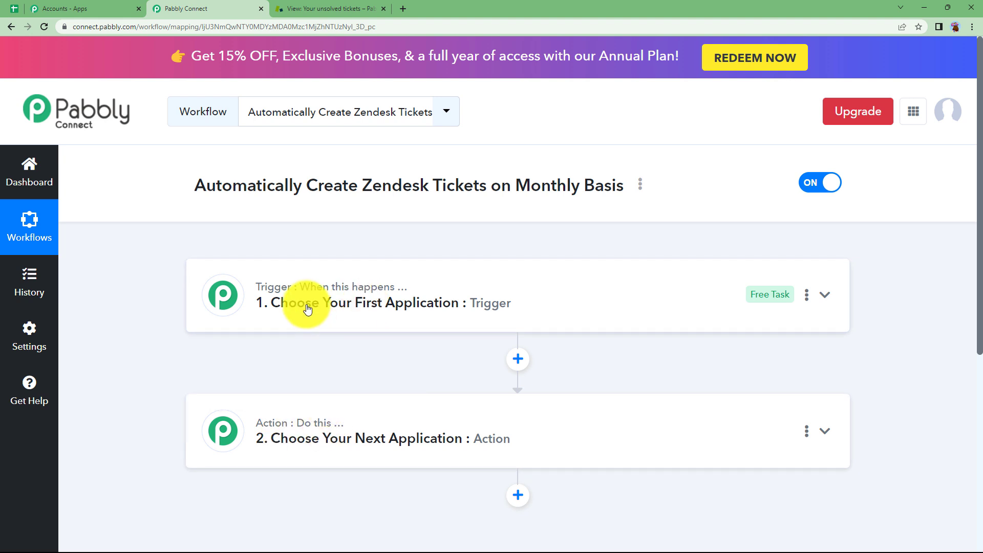
{"action": "left_click", "coordinate": [330, 9]}
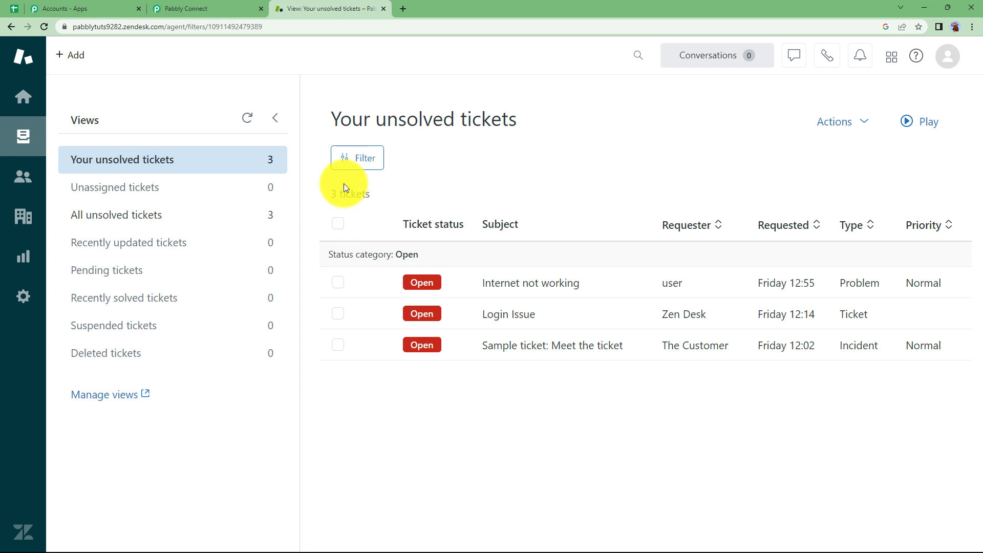
{"action": "left_click", "coordinate": [219, 7]}
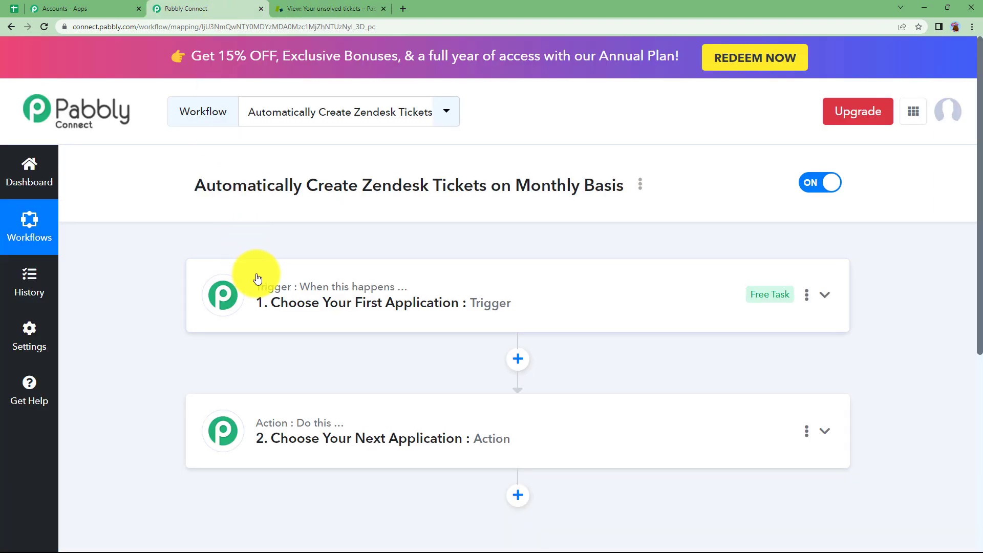
{"action": "left_click", "coordinate": [396, 303]}
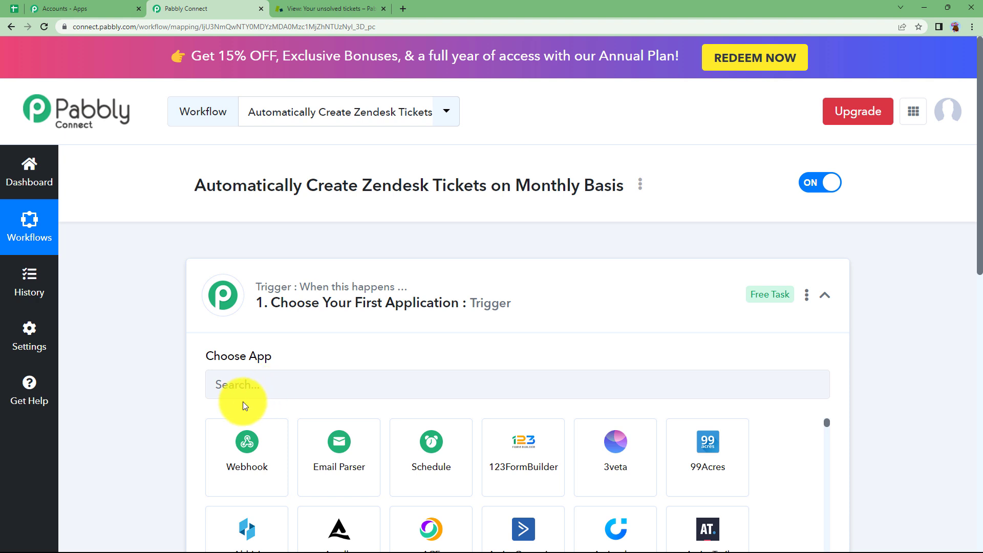
{"action": "left_click", "coordinate": [268, 326]}
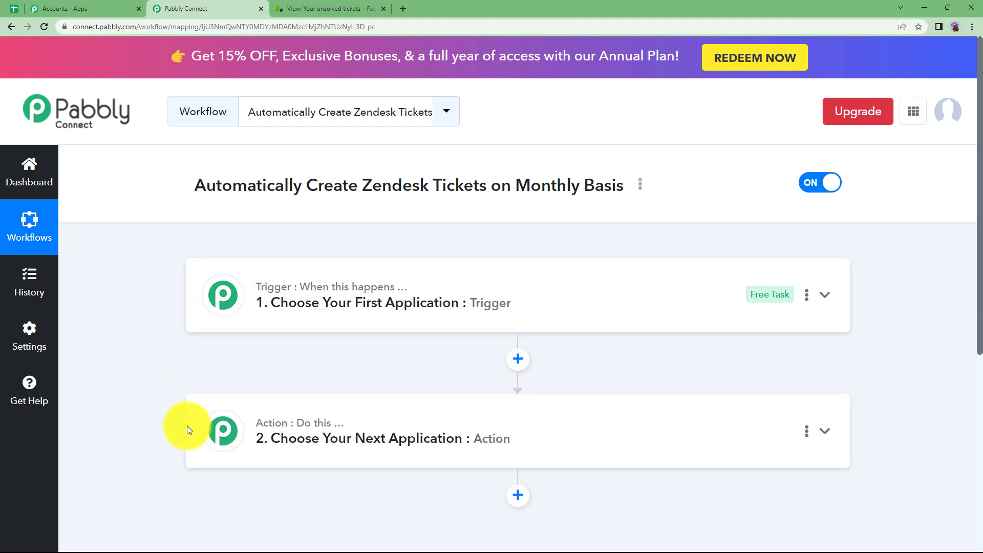
{"action": "mouse_move", "coordinate": [274, 430]}
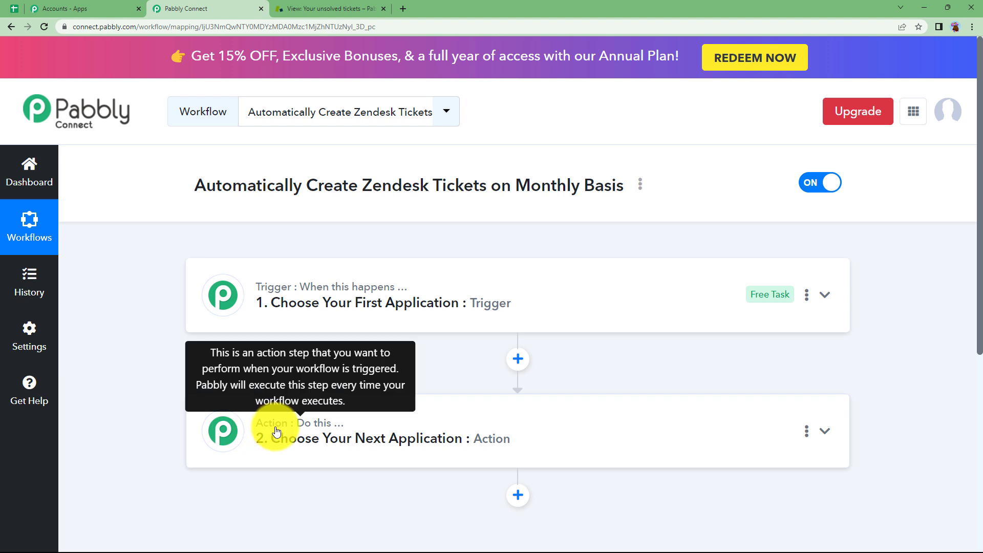
- Choose Schedule as the trigger app
{"action": "left_click", "coordinate": [297, 291]}
{"action": "left_click", "coordinate": [296, 390]}
{"action": "left_click", "coordinate": [427, 465]}
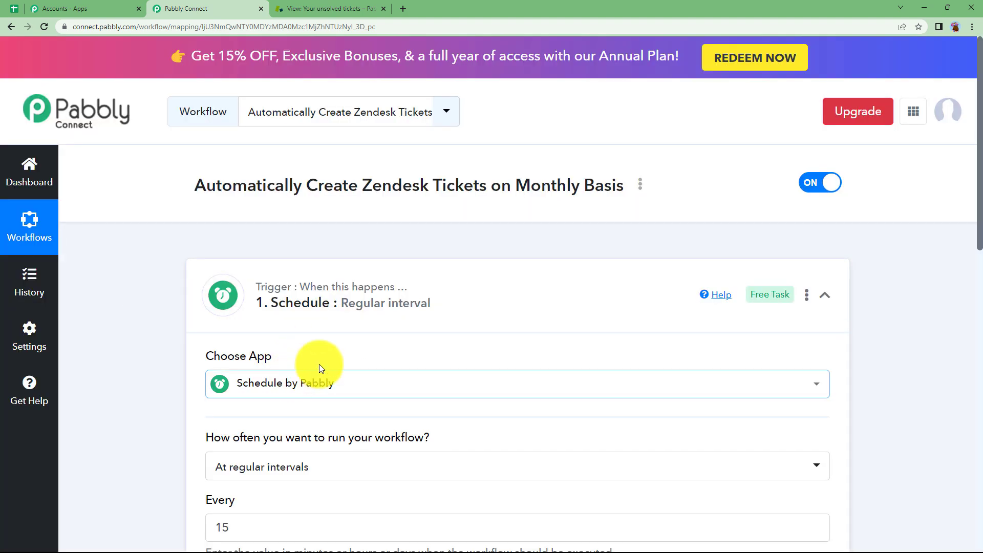
{"action": "scroll", "coordinate": [187, 403], "scroll_direction": "down", "scroll_amount": 3}
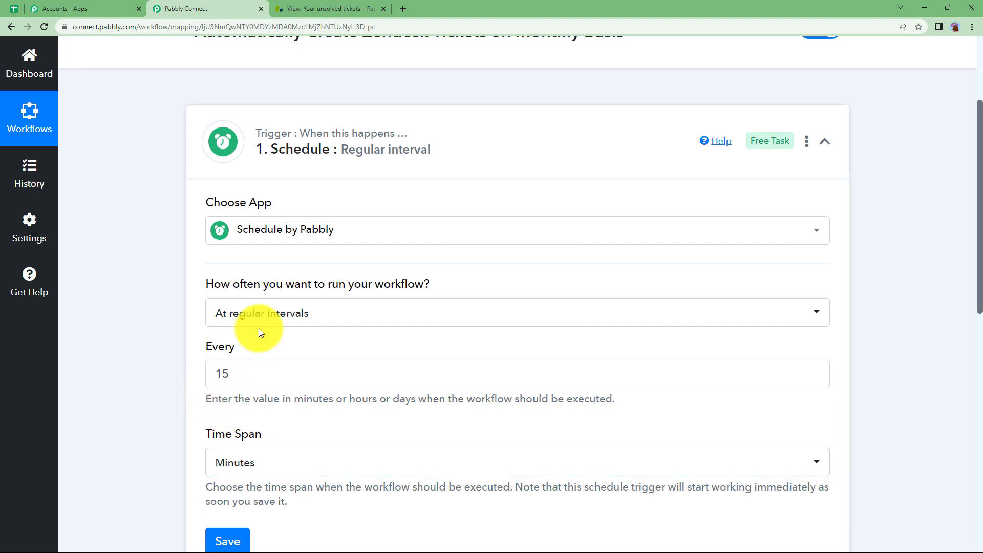
- Set the schedule to run on Dates of the month, on date 5
{"action": "left_click", "coordinate": [270, 321]}
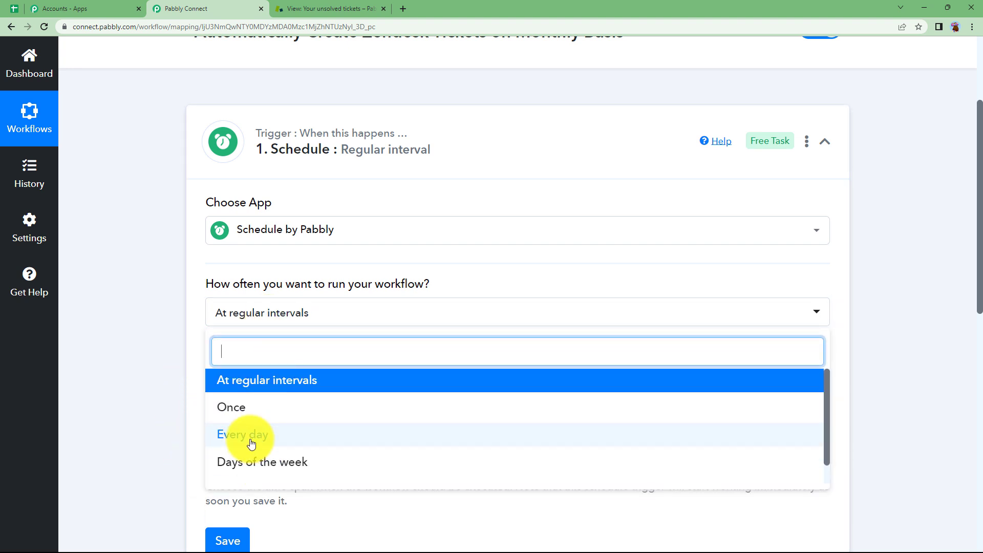
{"action": "scroll", "coordinate": [252, 461], "scroll_direction": "down", "scroll_amount": 1}
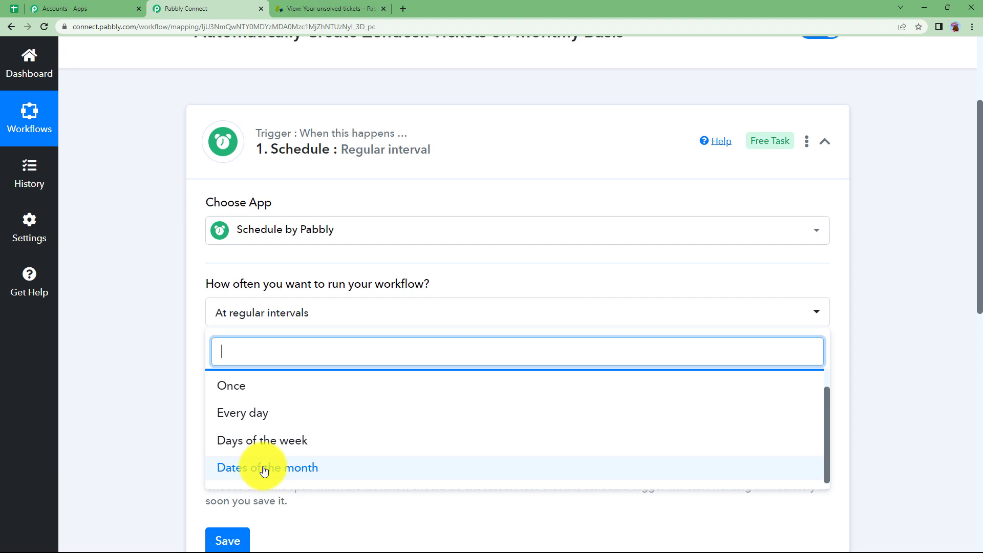
{"action": "left_click", "coordinate": [285, 469]}
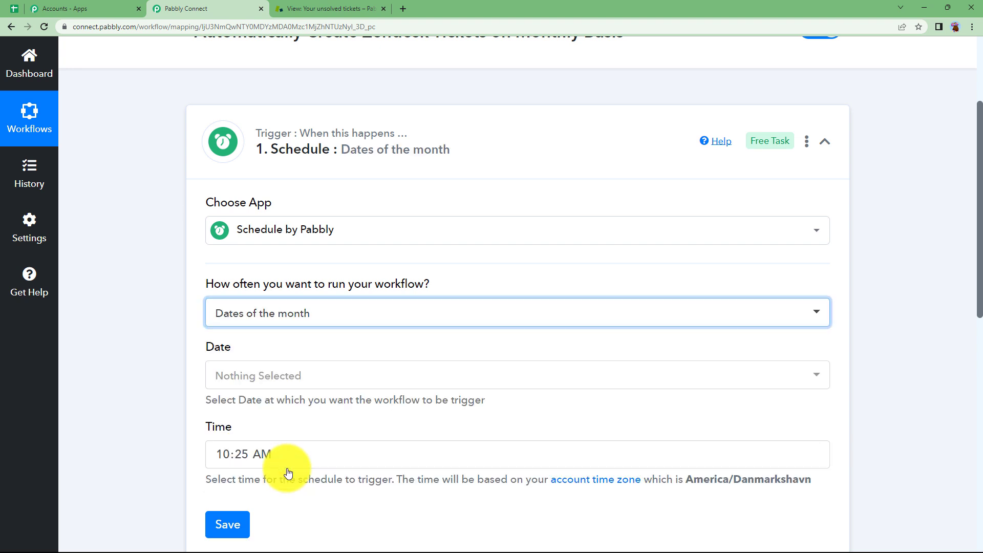
{"action": "left_click", "coordinate": [256, 384]}
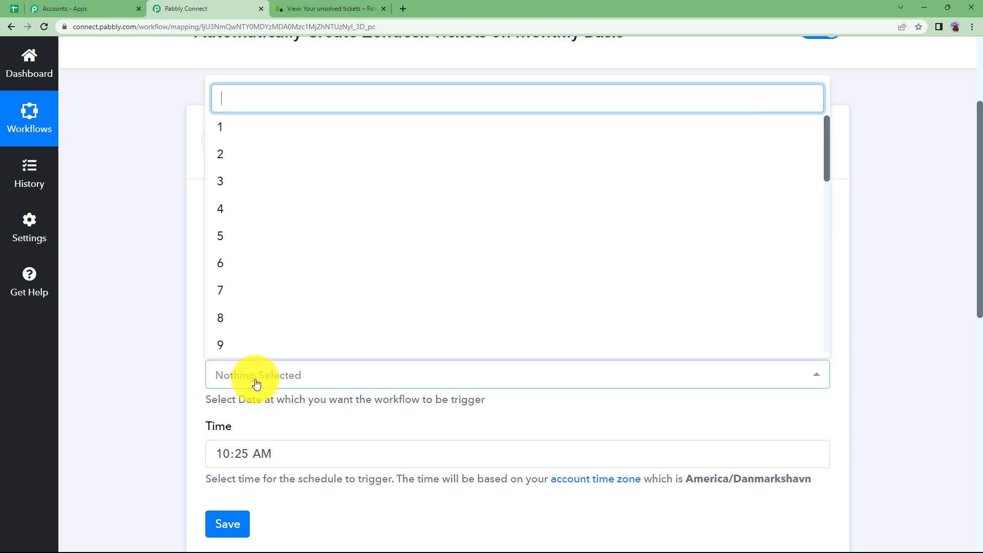
{"action": "left_click", "coordinate": [239, 236]}
{"action": "left_click", "coordinate": [151, 323]}
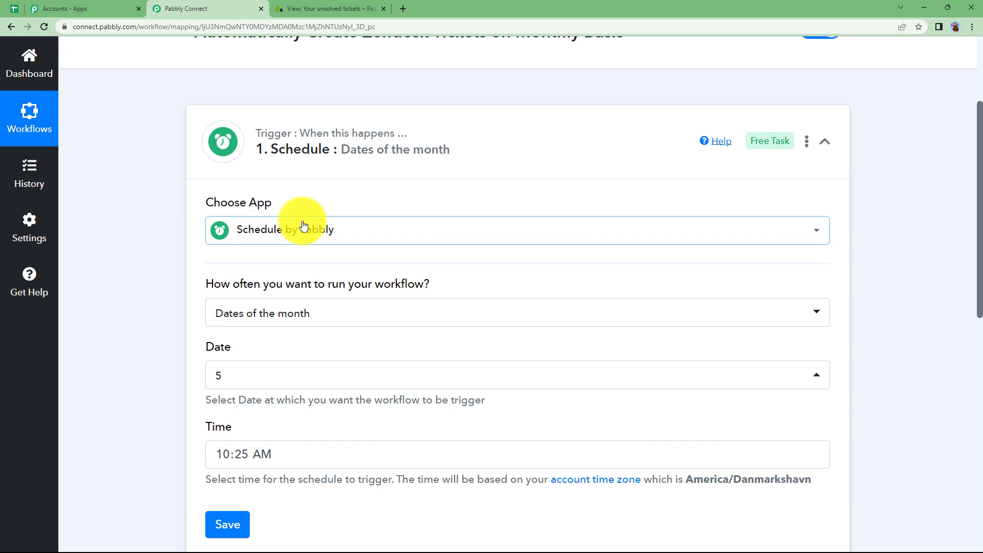
- Set the trigger time to 12:00 AM and save the schedule trigger
{"action": "left_click", "coordinate": [240, 447]}
{"action": "scroll", "coordinate": [253, 355], "scroll_direction": "down", "scroll_amount": 2}
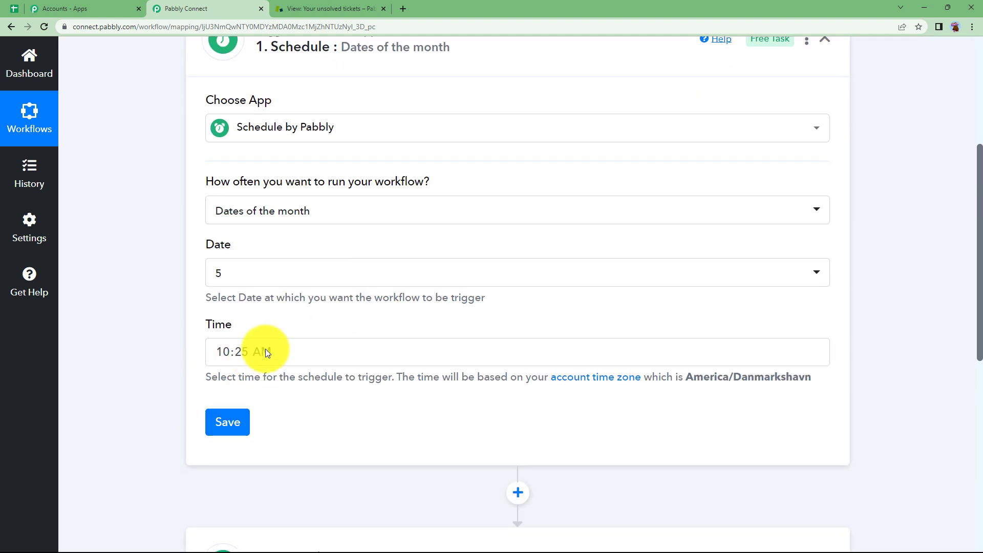
{"action": "left_click", "coordinate": [260, 355]}
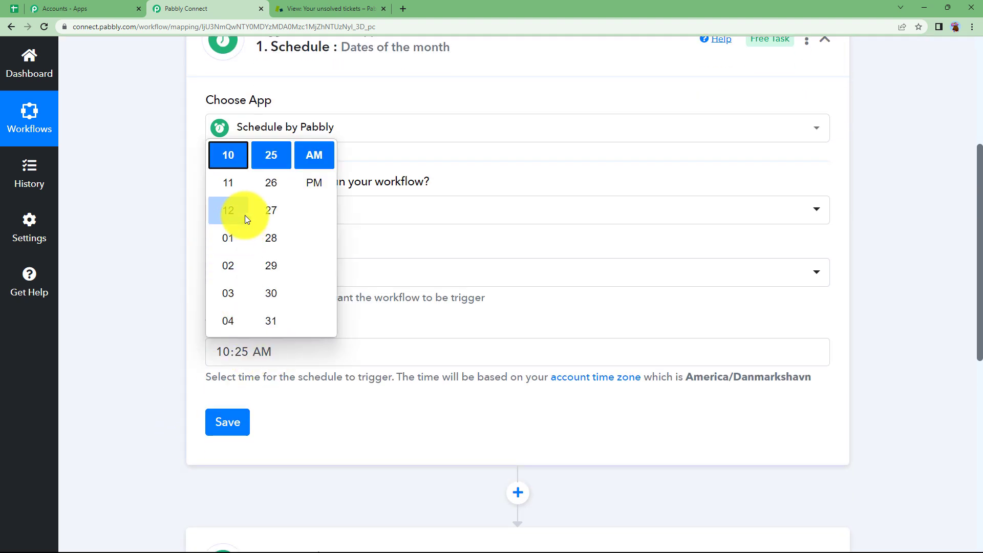
{"action": "scroll", "coordinate": [245, 215], "scroll_direction": "down", "scroll_amount": 5}
{"action": "left_click", "coordinate": [227, 265]}
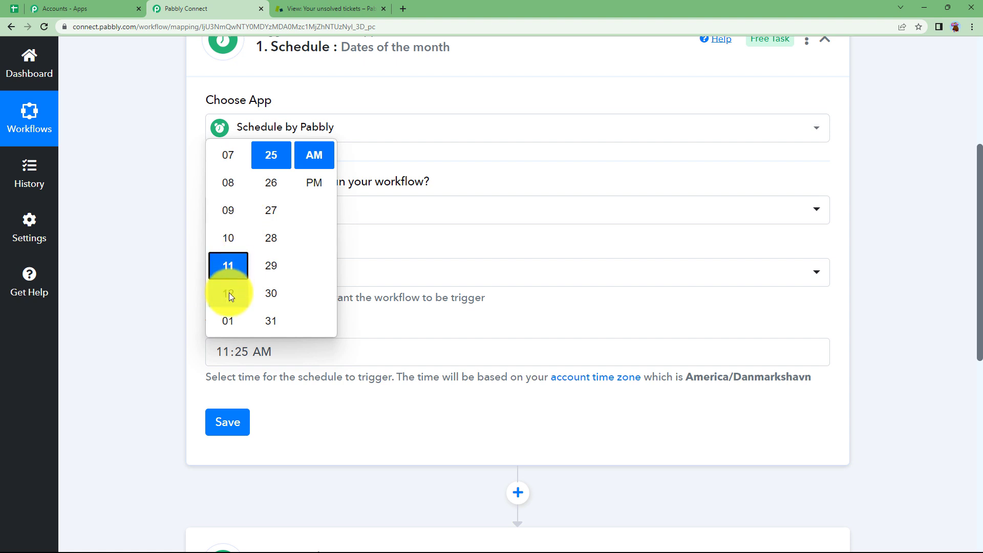
{"action": "left_click", "coordinate": [229, 293]}
{"action": "scroll", "coordinate": [279, 206], "scroll_direction": "up", "scroll_amount": 6}
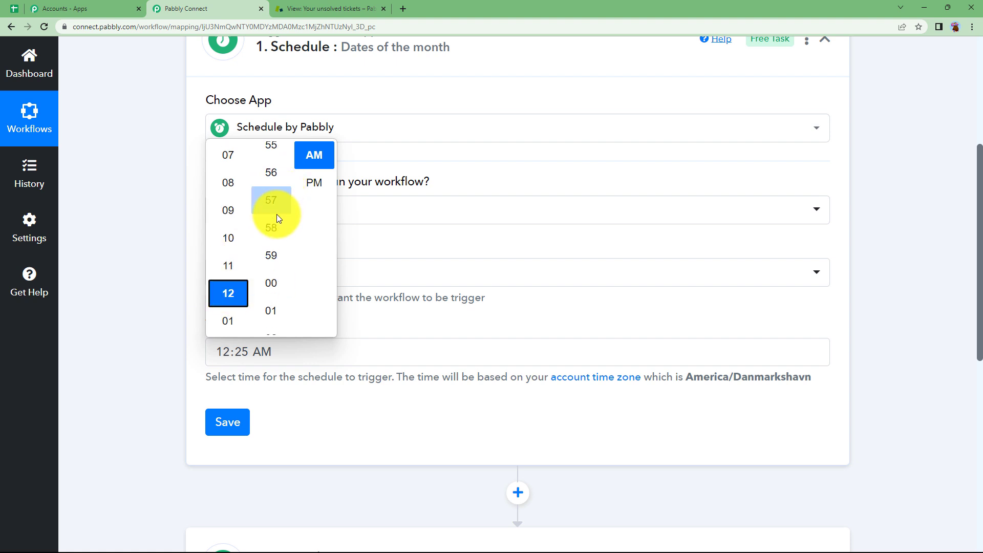
{"action": "left_click", "coordinate": [235, 367]}
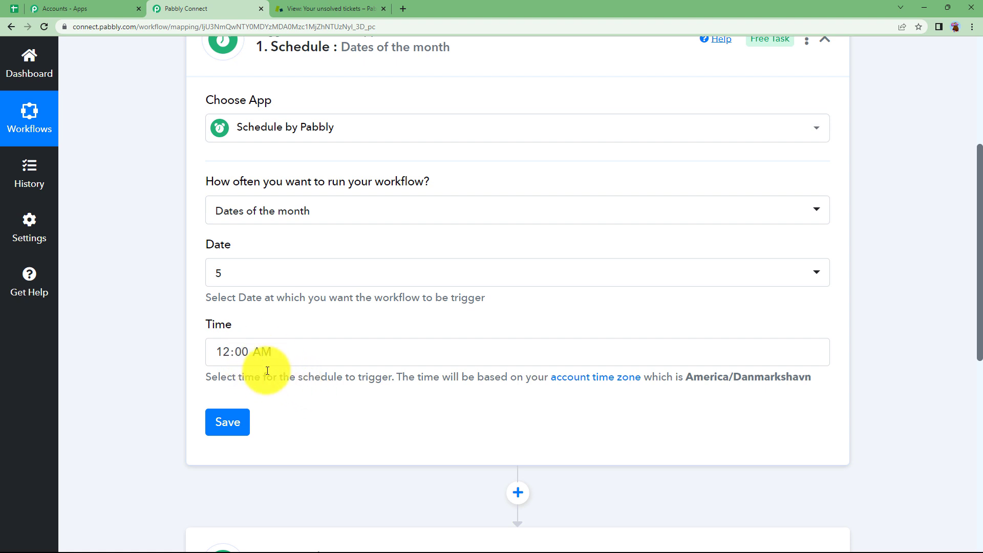
{"action": "left_click", "coordinate": [239, 426]}
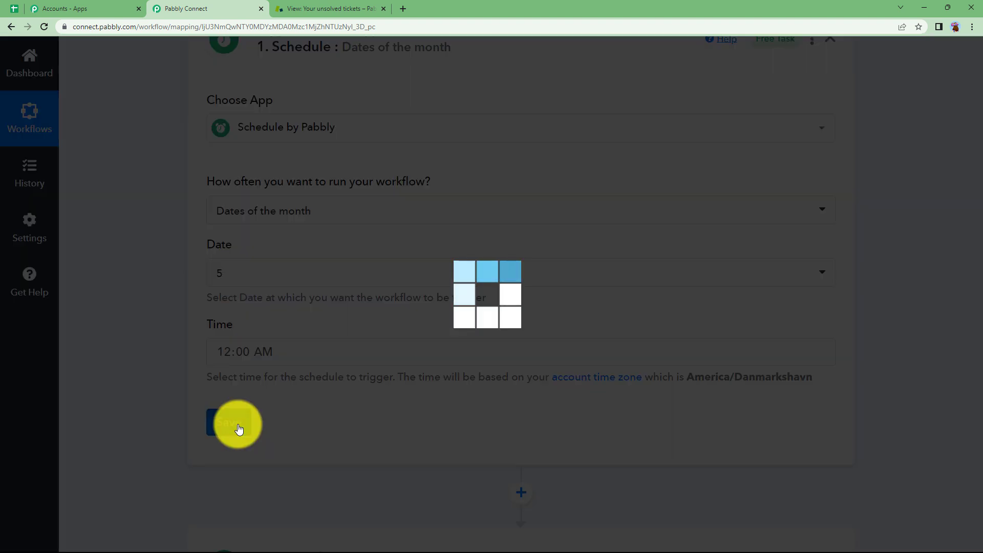
- Check the trigger's received Days value 5 and collapse the Schedule step
{"action": "scroll", "coordinate": [189, 347], "scroll_direction": "down", "scroll_amount": 3}
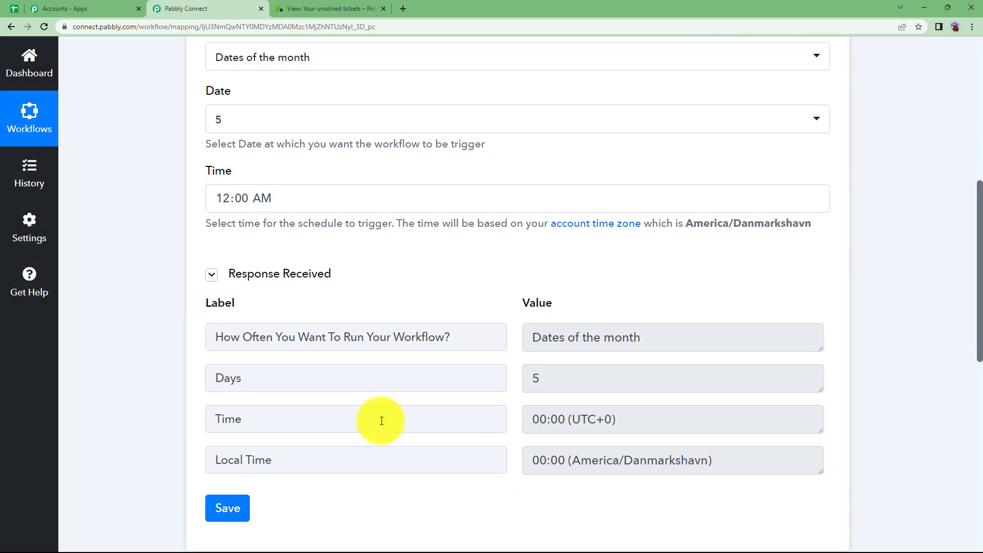
{"action": "left_click_drag", "start_coordinate": [635, 333], "coordinate": [504, 359]}
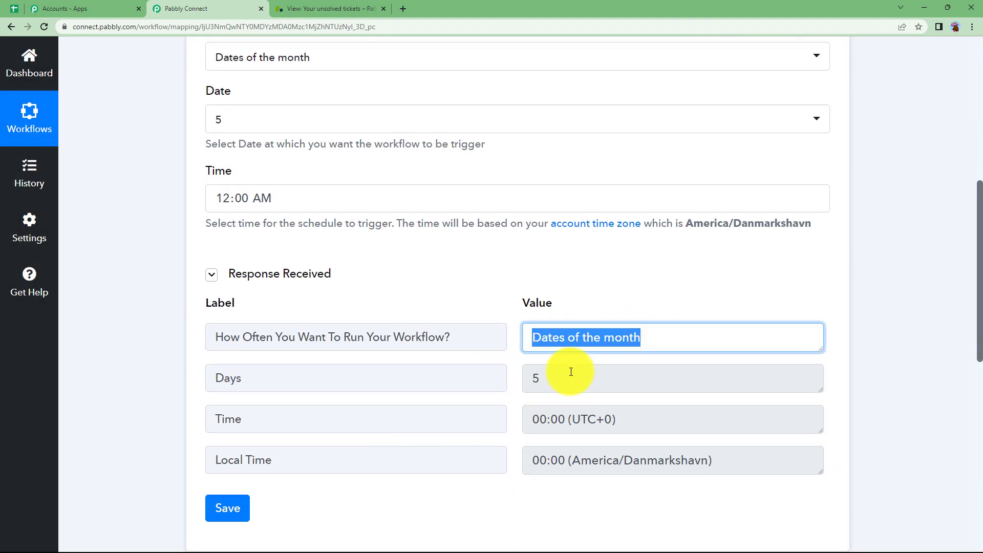
{"action": "left_click_drag", "start_coordinate": [566, 374], "coordinate": [512, 390]}
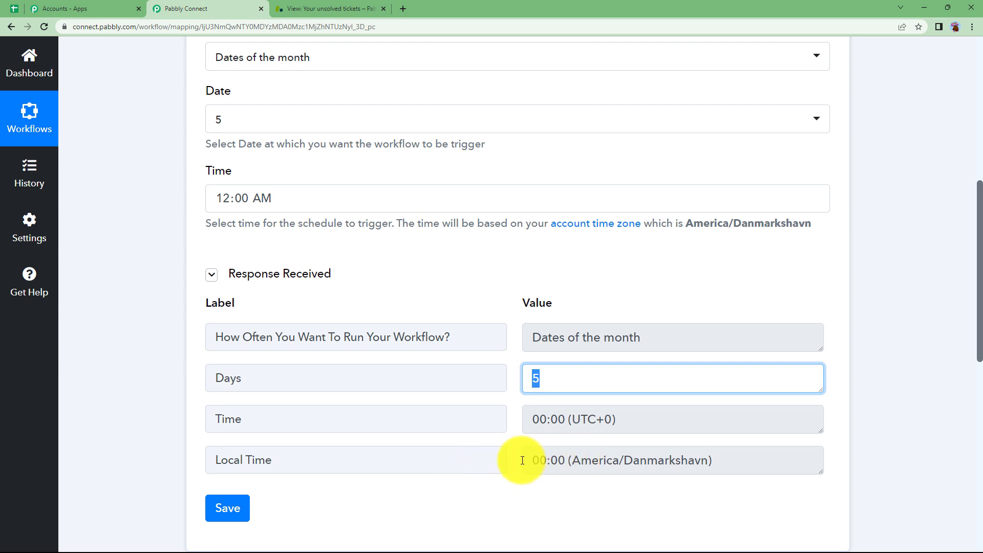
{"action": "scroll", "coordinate": [233, 264], "scroll_direction": "up", "scroll_amount": 6}
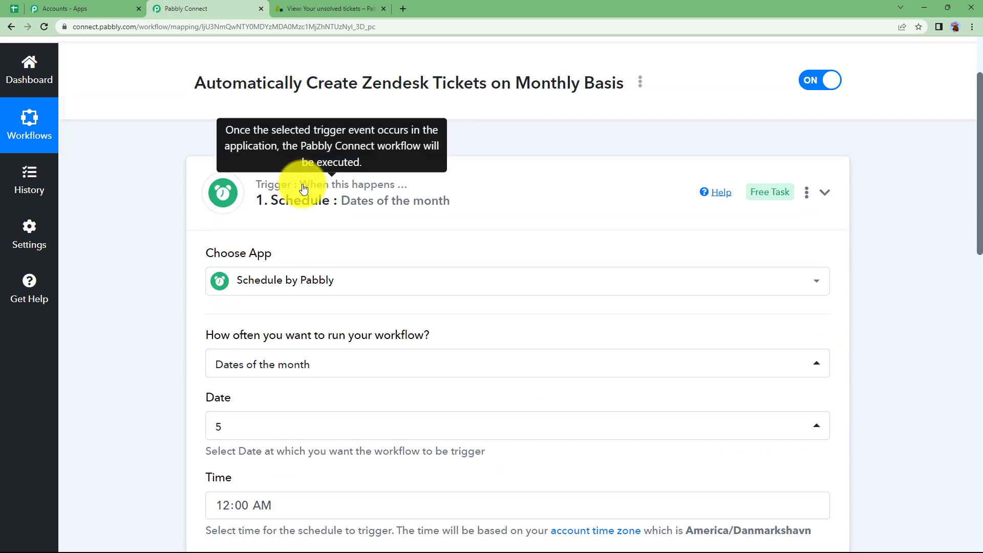
{"action": "left_click", "coordinate": [244, 187]}
- Set the action app to Zendesk with the Create Ticket event and begin connecting an account
{"action": "left_click", "coordinate": [278, 315]}
{"action": "left_click", "coordinate": [308, 415]}
{"action": "type", "text": "zende"}
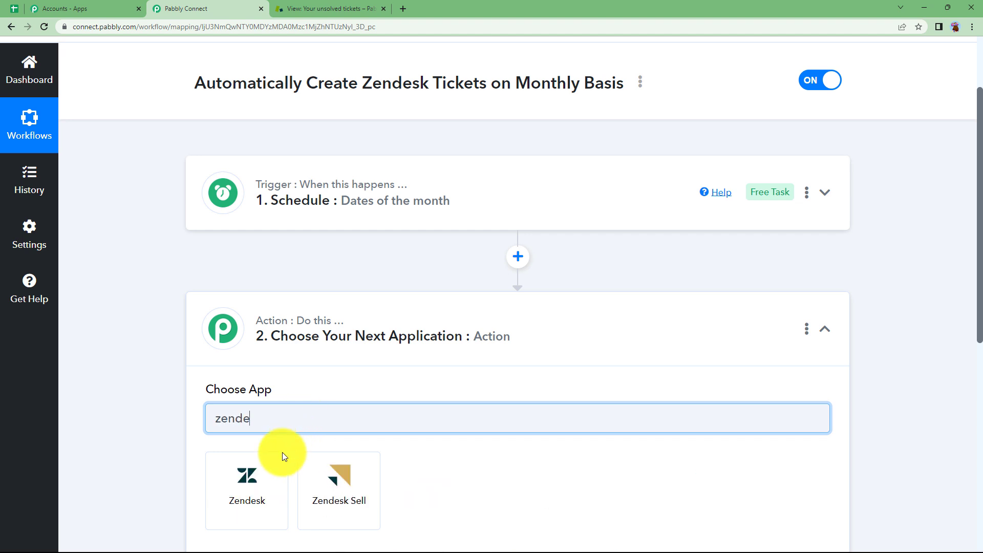
{"action": "left_click", "coordinate": [259, 478]}
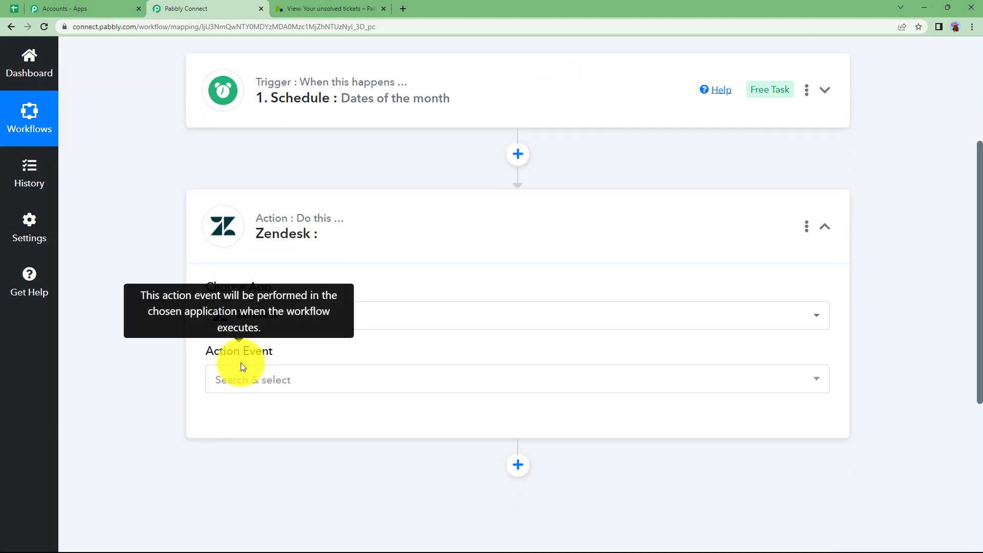
{"action": "left_click", "coordinate": [242, 376]}
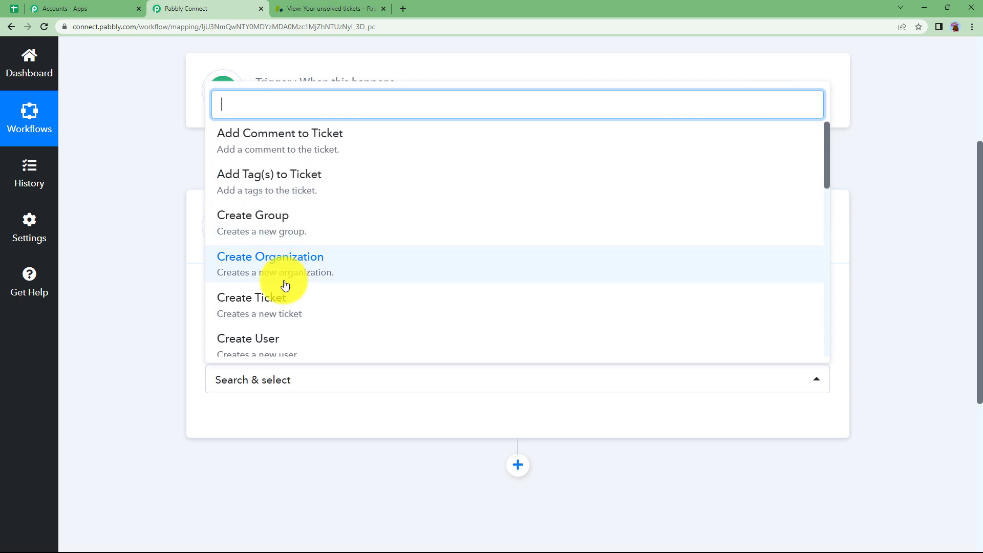
{"action": "left_click", "coordinate": [281, 299]}
{"action": "scroll", "coordinate": [204, 333], "scroll_direction": "down", "scroll_amount": 3}
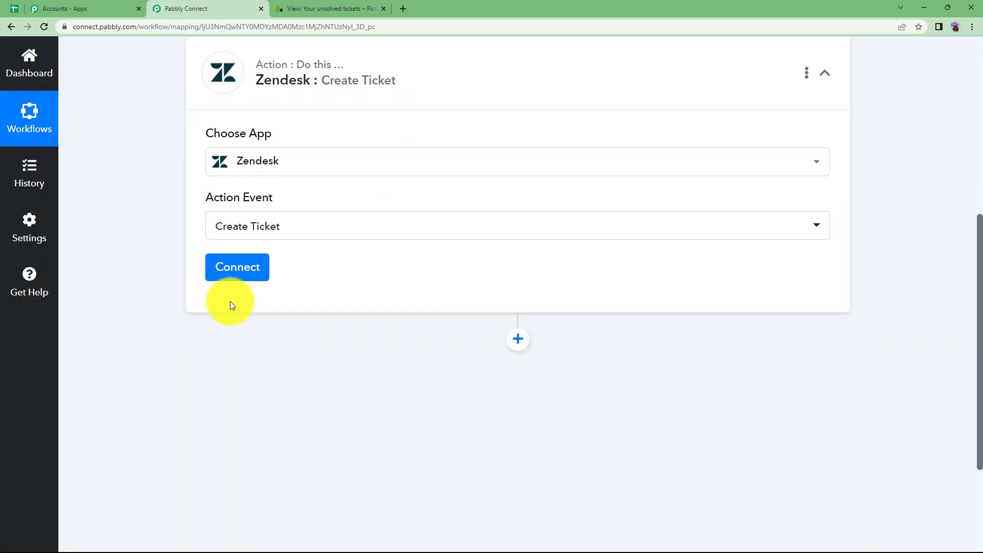
{"action": "left_click", "coordinate": [241, 270]}
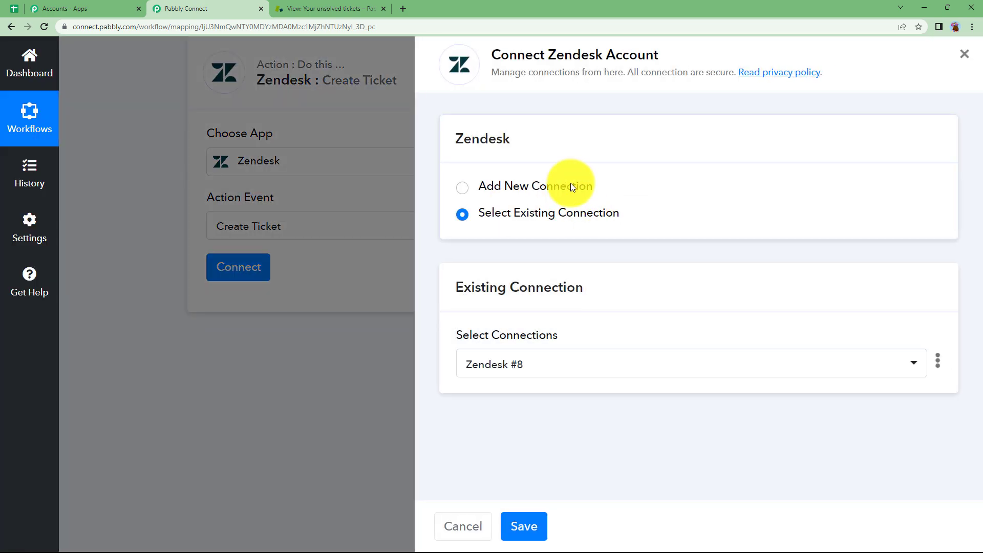
- Add a new Zendesk connection with the autofilled username and password
{"action": "left_click", "coordinate": [572, 187]}
{"action": "scroll", "coordinate": [512, 348], "scroll_direction": "down", "scroll_amount": 2}
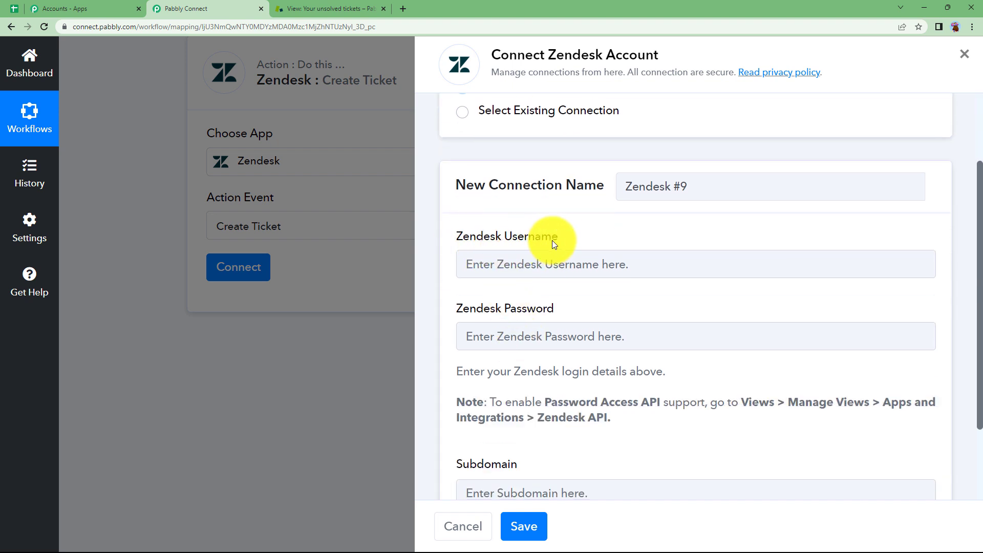
{"action": "scroll", "coordinate": [580, 317], "scroll_direction": "down", "scroll_amount": 2}
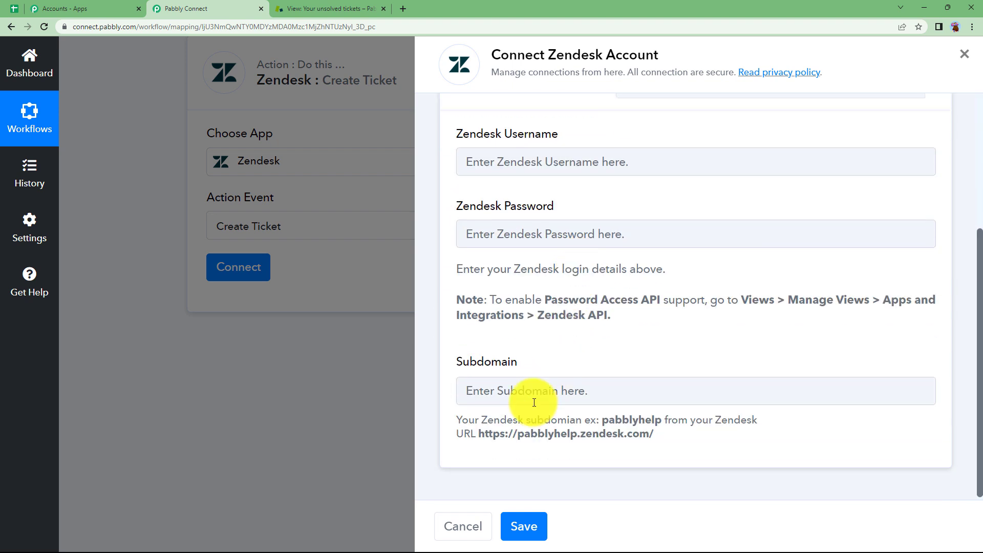
{"action": "left_click", "coordinate": [496, 156]}
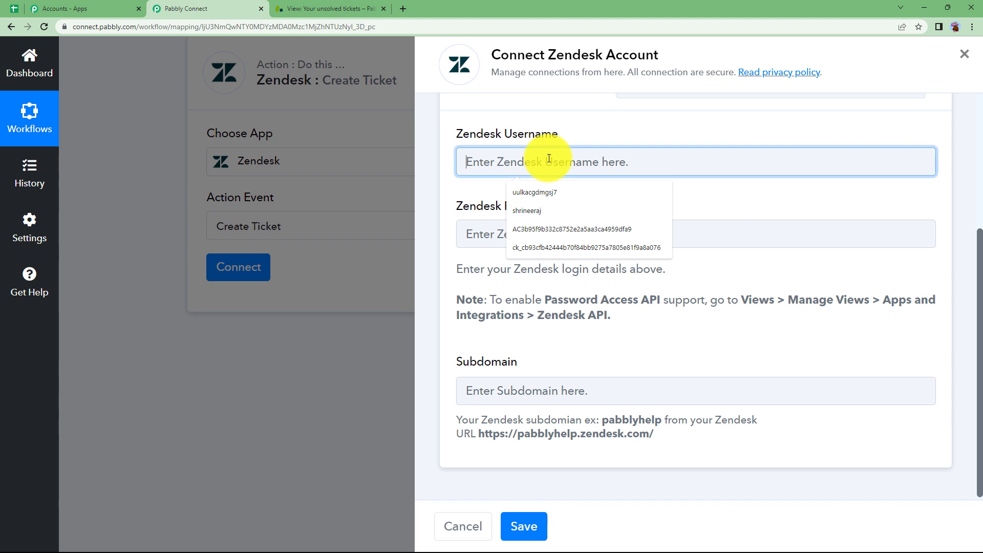
{"action": "left_click", "coordinate": [481, 187]}
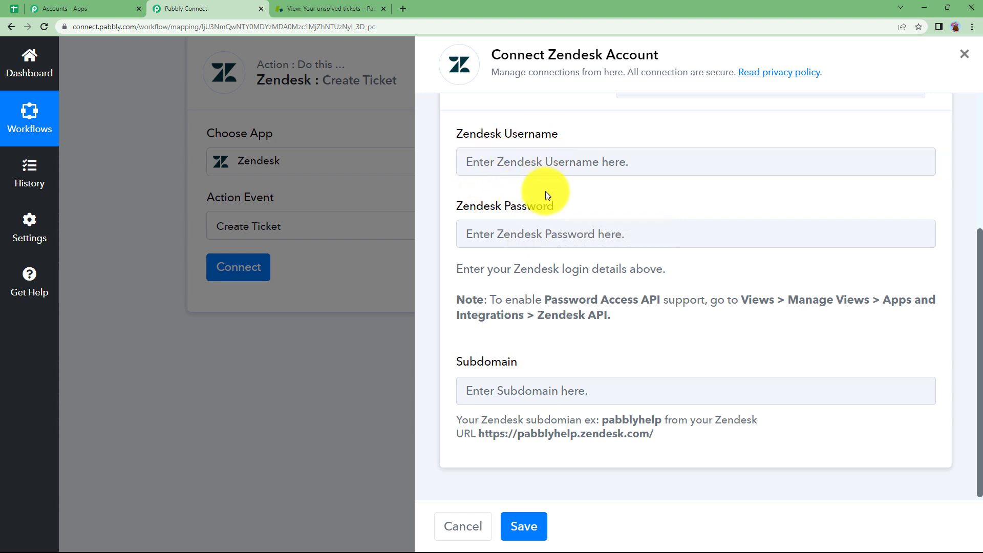
{"action": "left_click", "coordinate": [551, 235]}
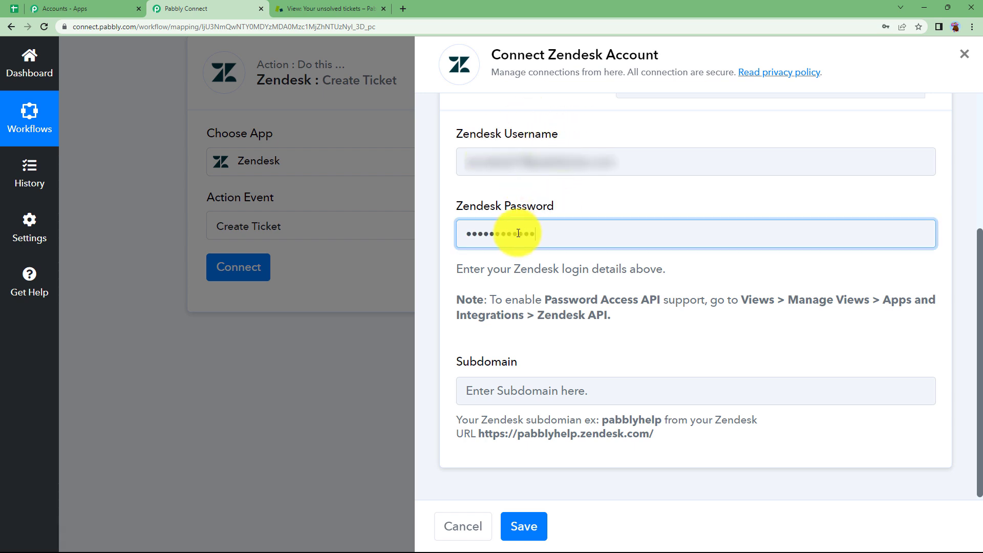
{"action": "left_click", "coordinate": [571, 257]}
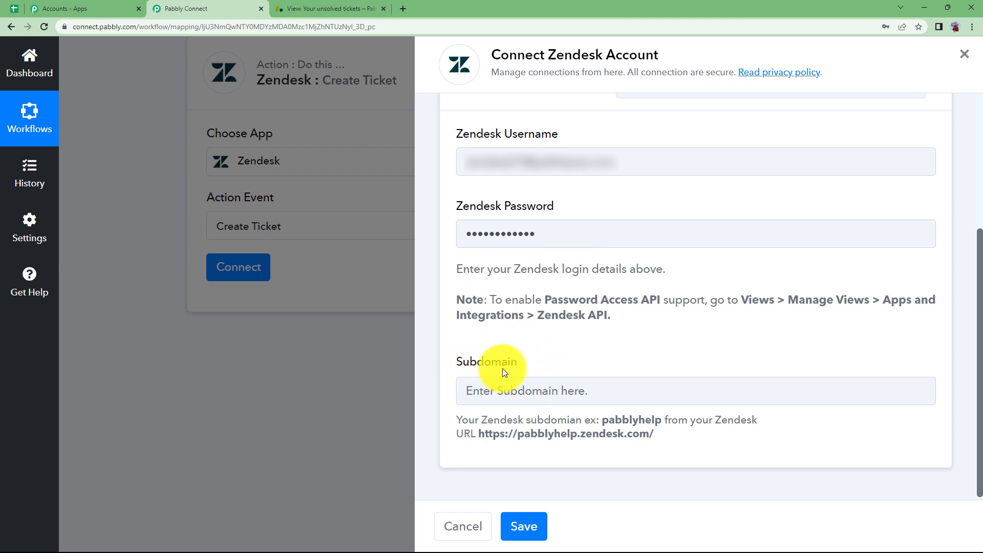
- Copy the account subdomain from the Zendesk page address
{"action": "left_click", "coordinate": [339, 8]}
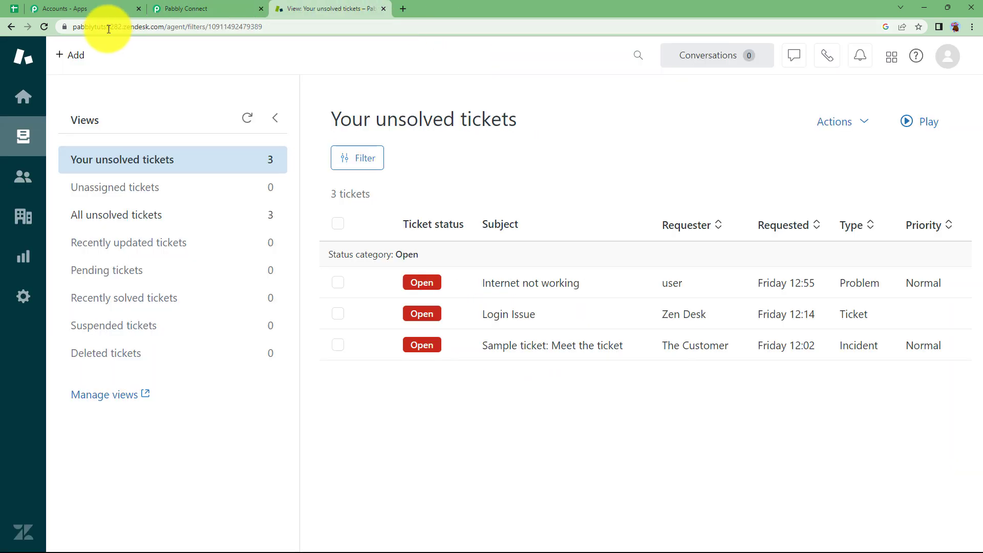
{"action": "left_click", "coordinate": [185, 7]}
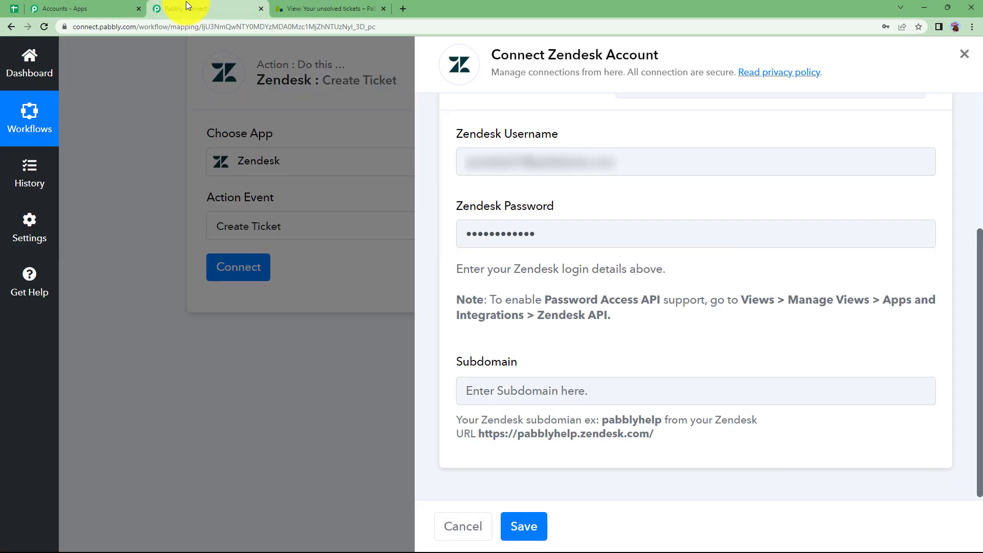
{"action": "left_click_drag", "start_coordinate": [480, 436], "coordinate": [702, 436]}
{"action": "left_click", "coordinate": [703, 436]}
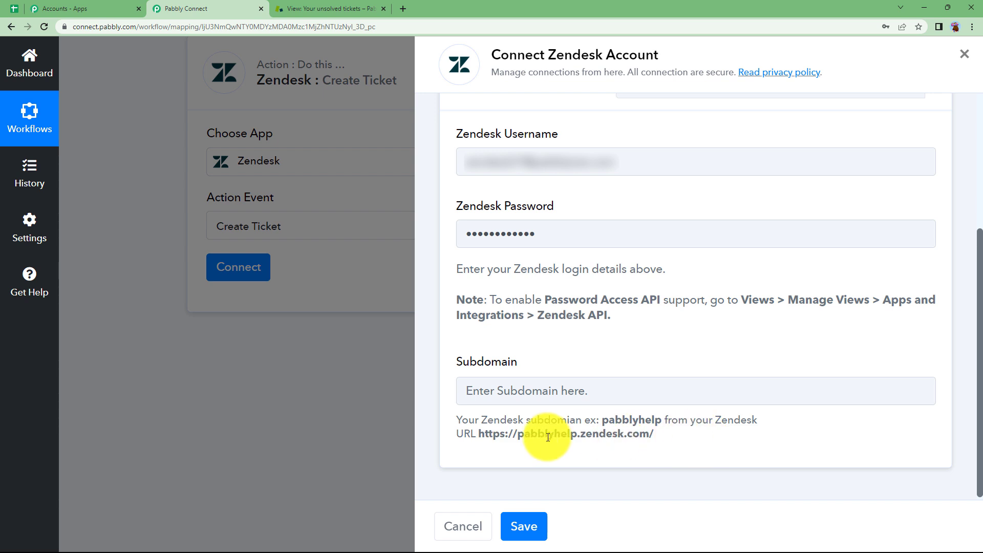
{"action": "left_click_drag", "start_coordinate": [521, 437], "coordinate": [572, 446]}
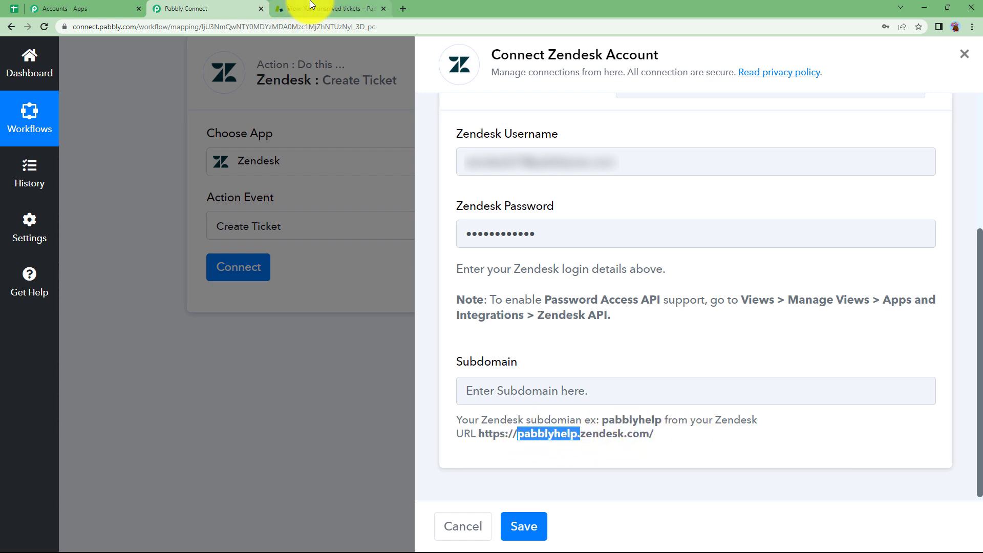
{"action": "left_click", "coordinate": [327, 8]}
{"action": "left_click", "coordinate": [128, 26]}
{"action": "left_click", "coordinate": [128, 25]}
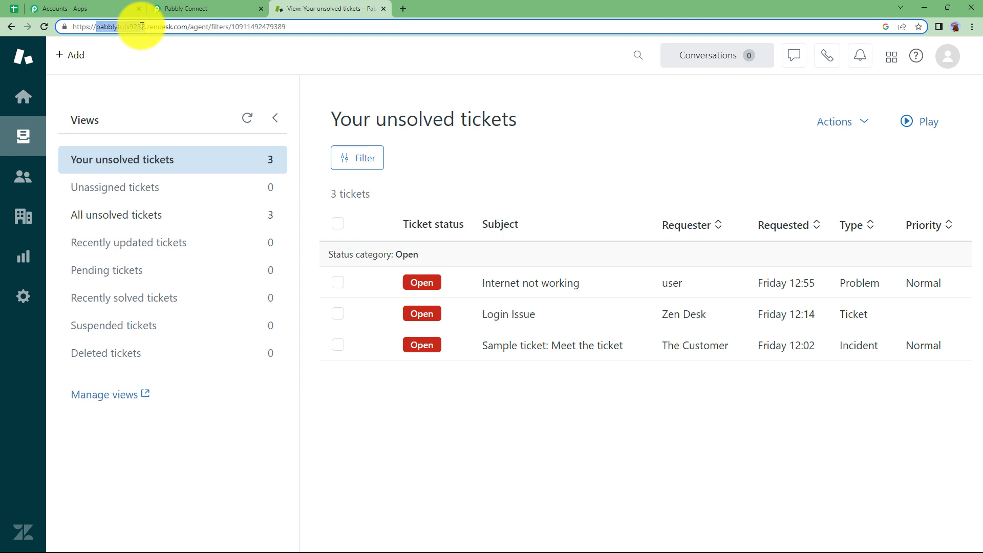
{"action": "left_click", "coordinate": [169, 8]}
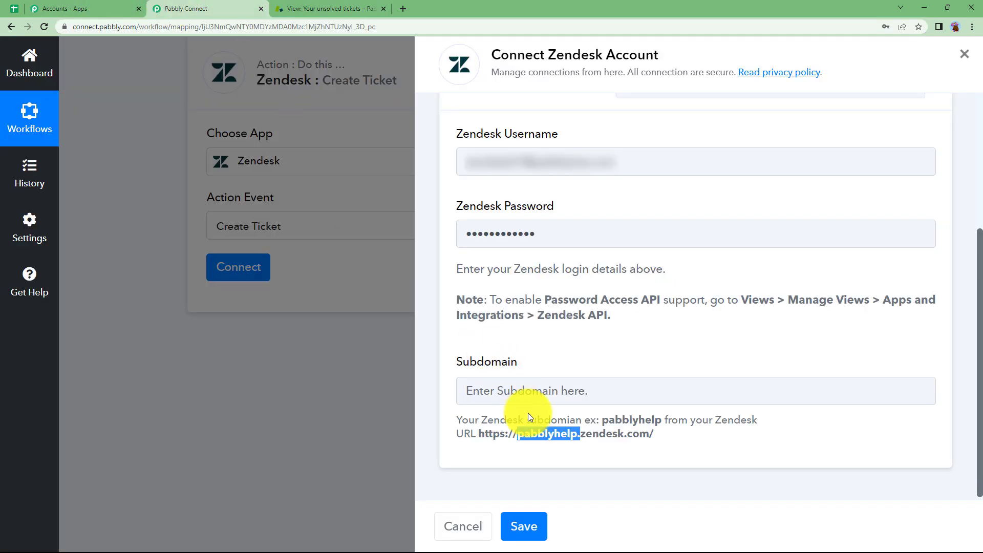
- Paste subdomain pabblytuts9282 into Subdomain and save the connection
{"action": "left_click", "coordinate": [520, 396]}
{"action": "type", "text": "pabblytuts9282"}
{"action": "left_click", "coordinate": [535, 442]}
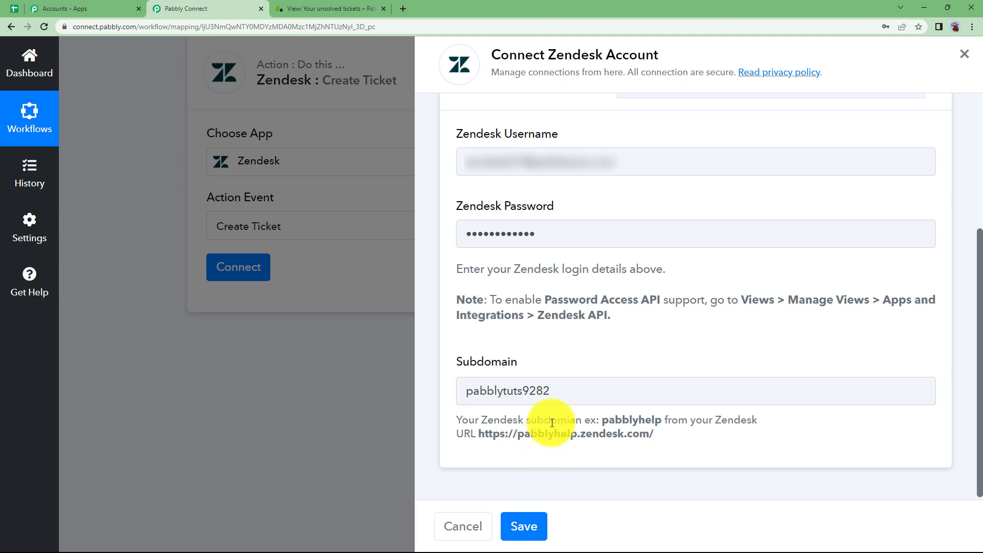
{"action": "left_click", "coordinate": [530, 532]}
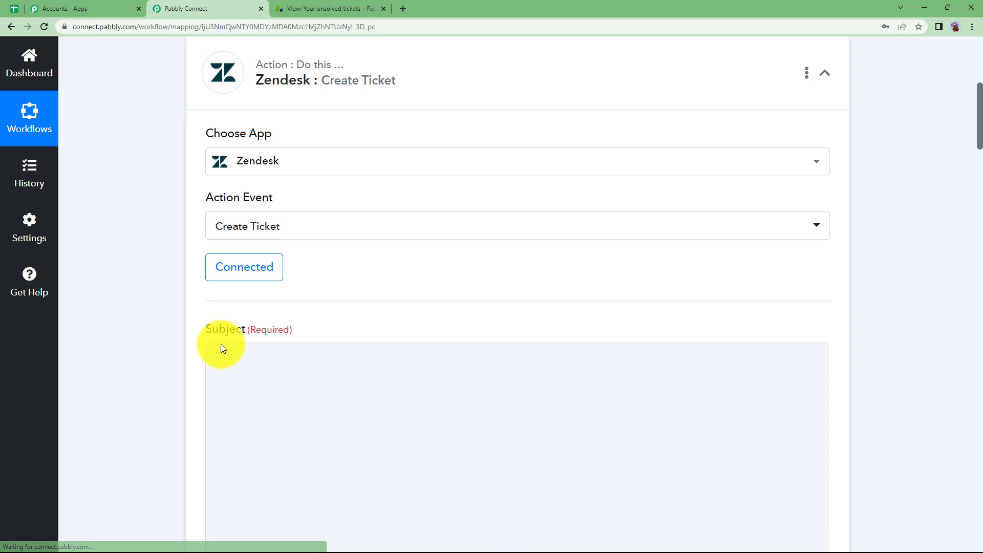
- Set the ticket Subject to 'Create List of the absentees of last month'
{"action": "scroll", "coordinate": [213, 267], "scroll_direction": "down", "scroll_amount": 2}
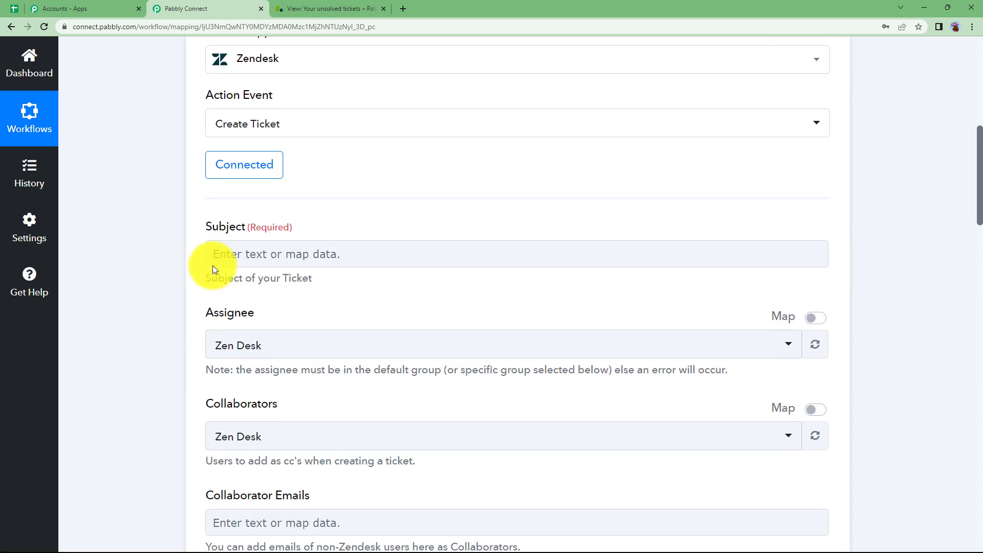
{"action": "left_click", "coordinate": [221, 240]}
{"action": "scroll", "coordinate": [241, 214], "scroll_direction": "down", "scroll_amount": 4}
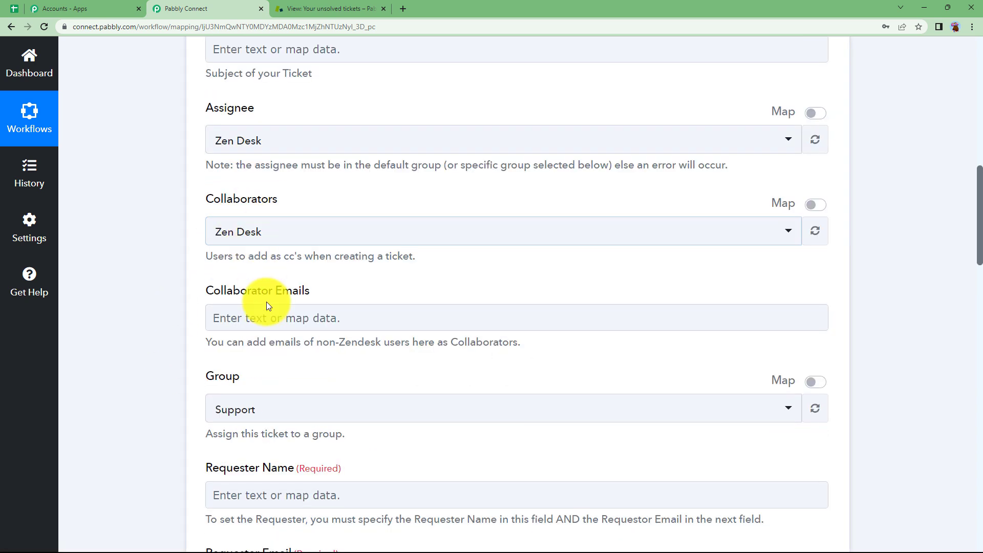
{"action": "scroll", "coordinate": [221, 333], "scroll_direction": "down", "scroll_amount": 3}
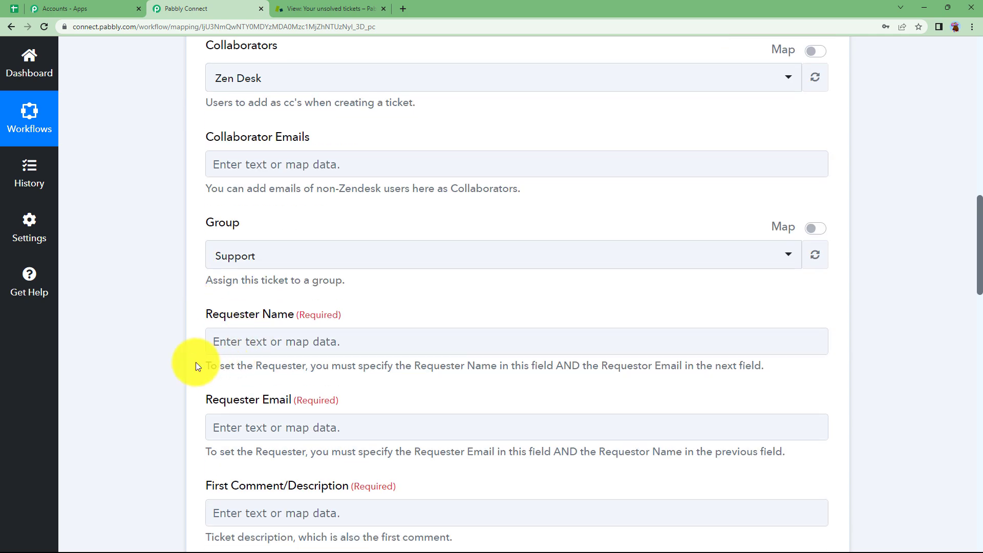
{"action": "scroll", "coordinate": [194, 354], "scroll_direction": "down", "scroll_amount": 6}
{"action": "scroll", "coordinate": [196, 343], "scroll_direction": "down", "scroll_amount": 4}
{"action": "scroll", "coordinate": [196, 342], "scroll_direction": "up", "scroll_amount": 9}
{"action": "scroll", "coordinate": [196, 343], "scroll_direction": "up", "scroll_amount": 9}
{"action": "left_click", "coordinate": [265, 303]}
{"action": "left_click", "coordinate": [163, 358]}
{"action": "left_click", "coordinate": [246, 312]}
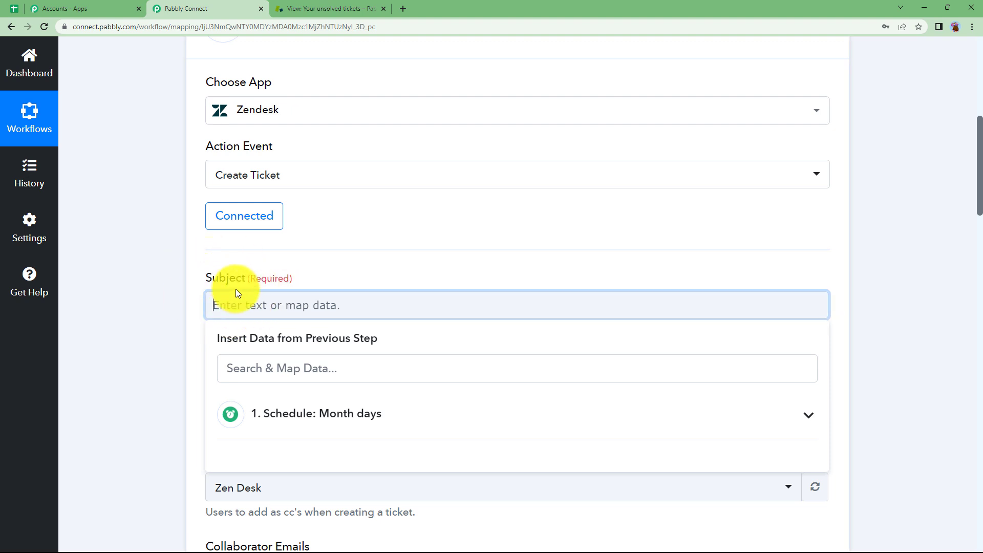
{"action": "type", "text": "Create List of the absentees of last month"}
{"action": "left_click", "coordinate": [179, 294]}
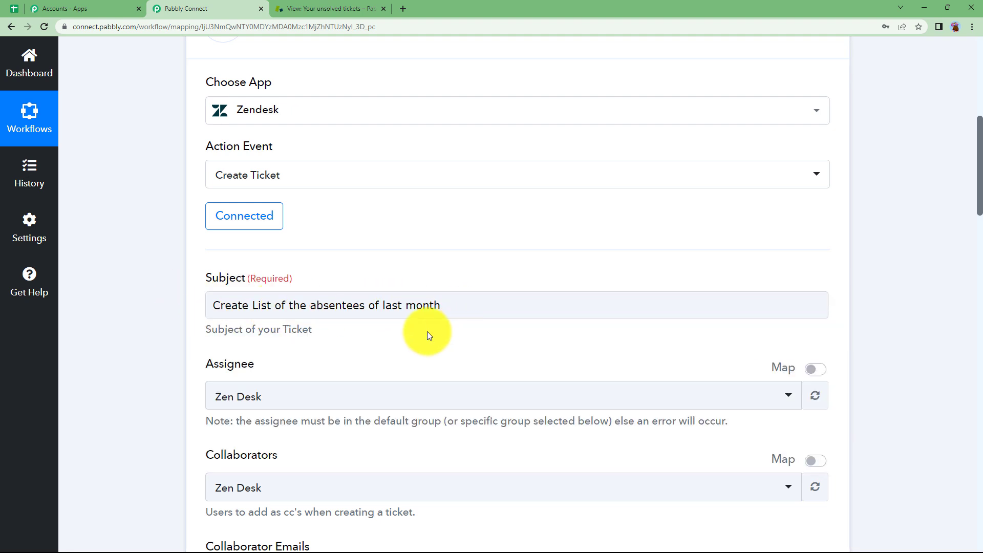
- Keep Zen Desk as the Assignee and scroll down to the Requester fields
{"action": "scroll", "coordinate": [170, 302], "scroll_direction": "down", "scroll_amount": 3}
{"action": "left_click", "coordinate": [241, 253]}
{"action": "left_click", "coordinate": [248, 312]}
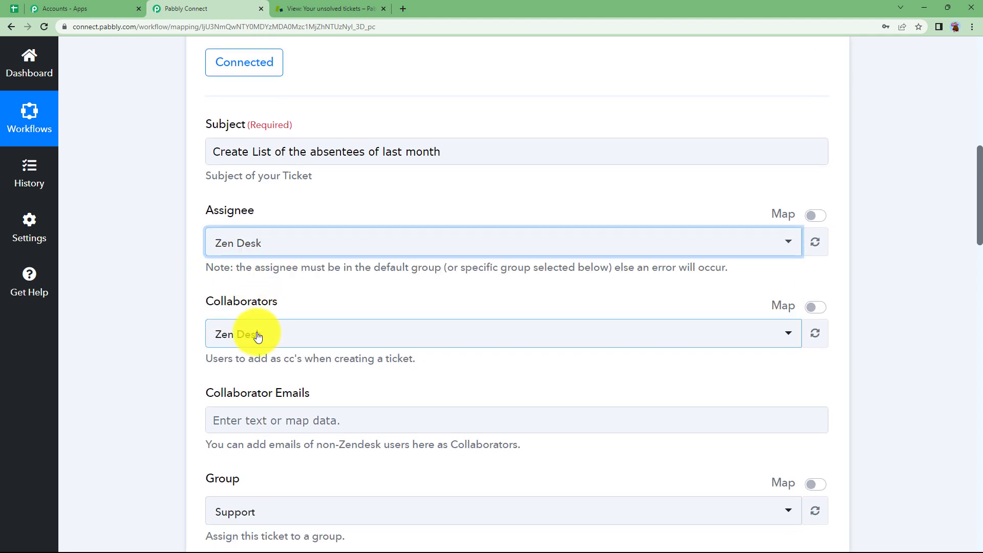
{"action": "scroll", "coordinate": [222, 303], "scroll_direction": "down", "scroll_amount": 2}
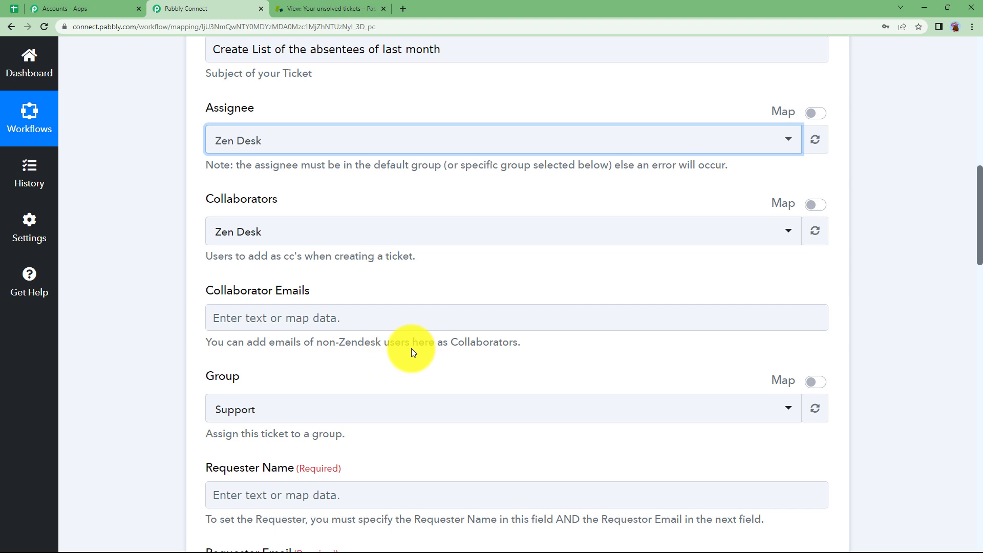
{"action": "scroll", "coordinate": [184, 388], "scroll_direction": "down", "scroll_amount": 2}
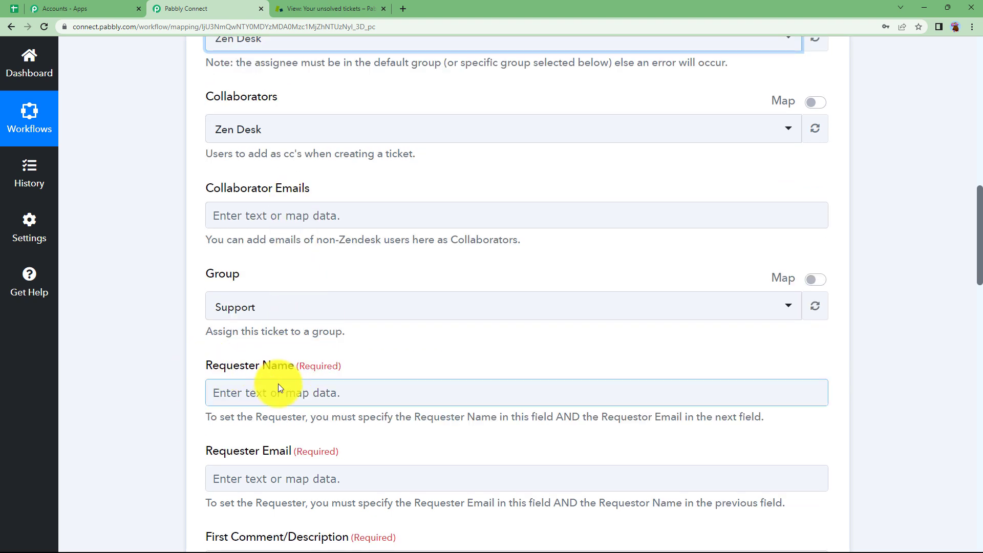
{"action": "scroll", "coordinate": [200, 359], "scroll_direction": "down", "scroll_amount": 3}
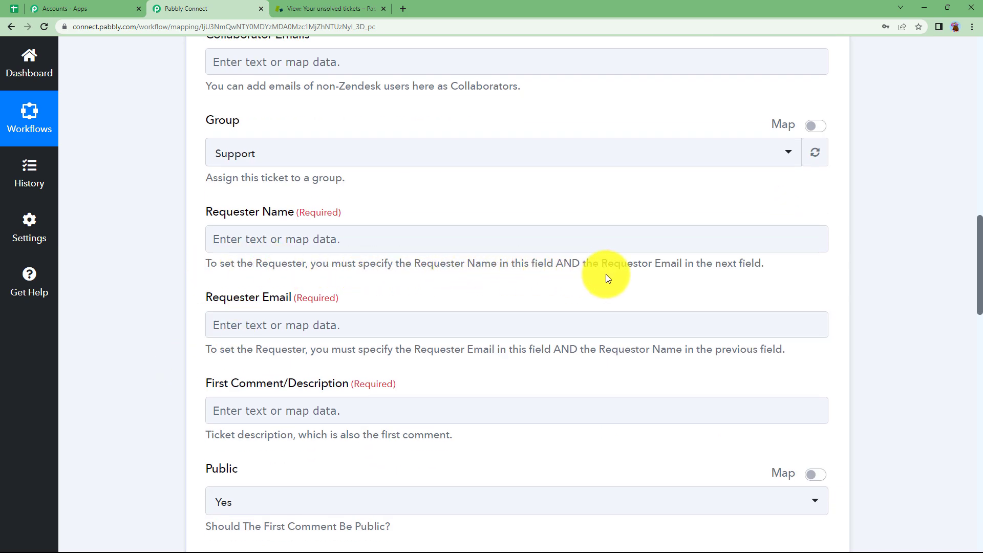
- Fill in the requester's name and e-mail address
{"action": "left_click", "coordinate": [287, 240]}
{"action": "type", "text": "D"}
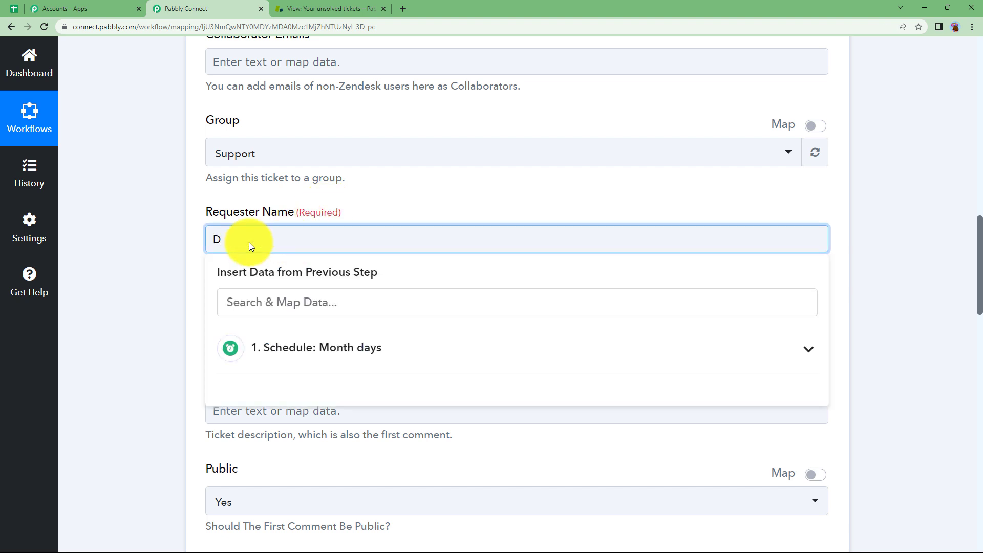
{"action": "type", "text": "emo User"}
{"action": "left_click", "coordinate": [177, 245]}
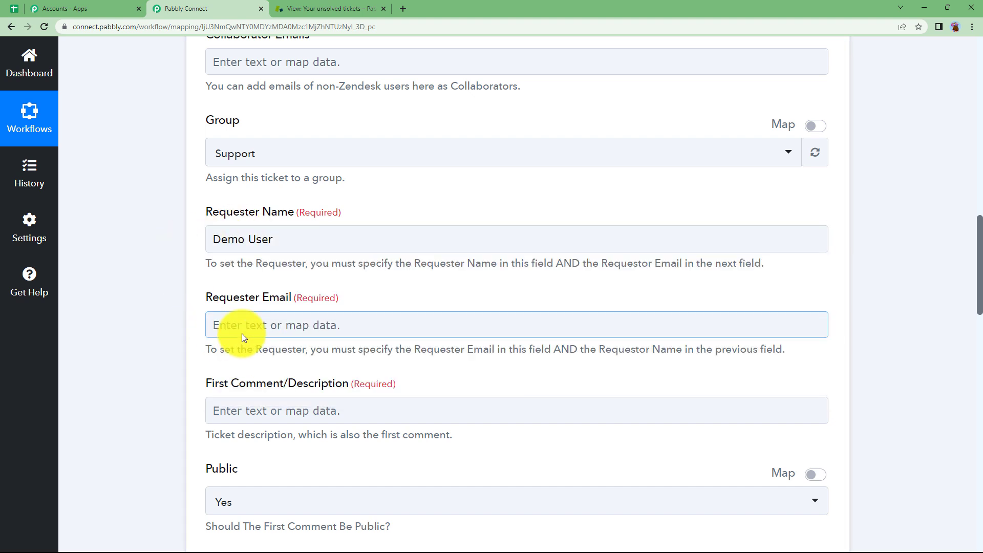
{"action": "left_click", "coordinate": [226, 327]}
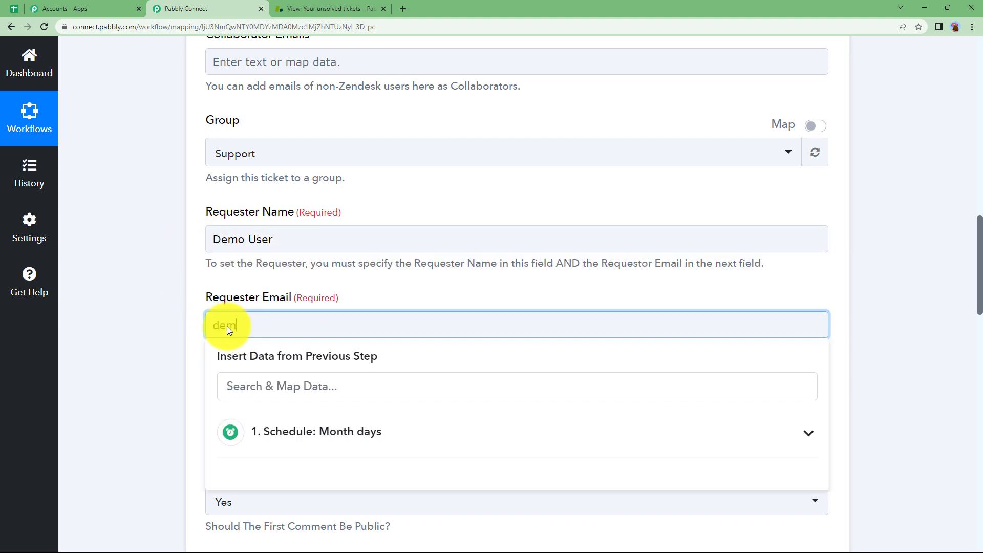
{"action": "left_click", "coordinate": [90, 337]}
- Set the description to 'Make a spreadsheet with reasons.' and the ticket type to Task
{"action": "scroll", "coordinate": [96, 327], "scroll_direction": "down", "scroll_amount": 3}
{"action": "left_click", "coordinate": [243, 258]}
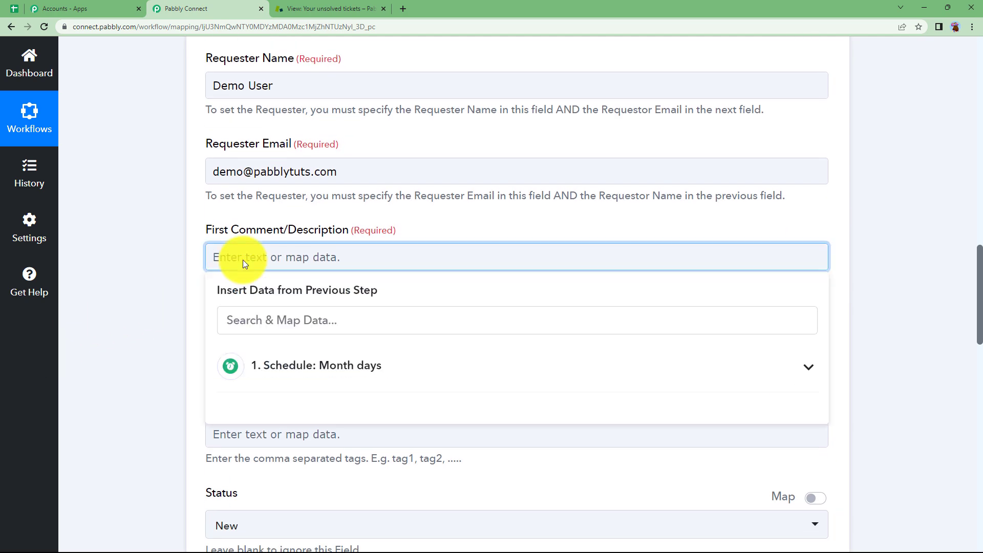
{"action": "type", "text": "Make a spreadsheet with reasons."}
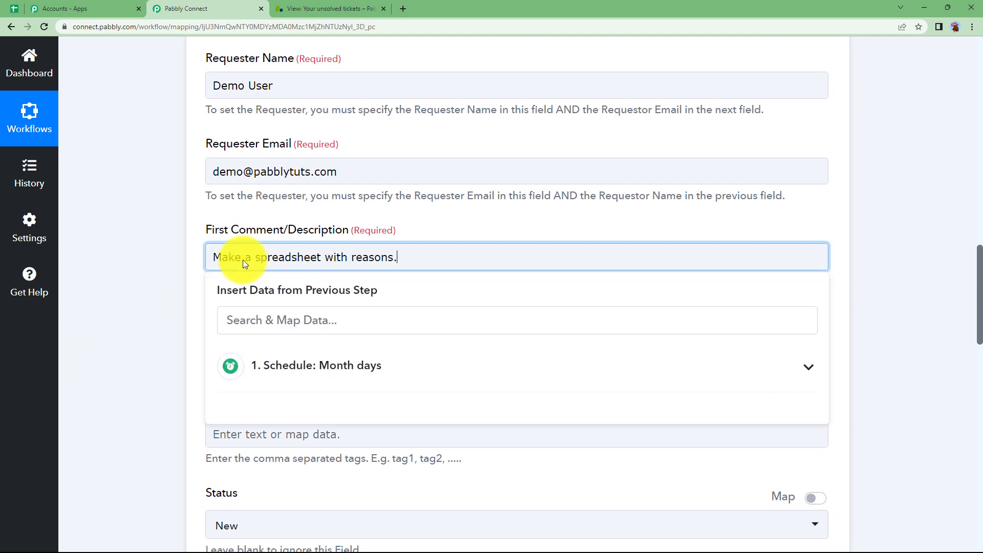
{"action": "left_click", "coordinate": [203, 284]}
{"action": "scroll", "coordinate": [166, 294], "scroll_direction": "down", "scroll_amount": 3}
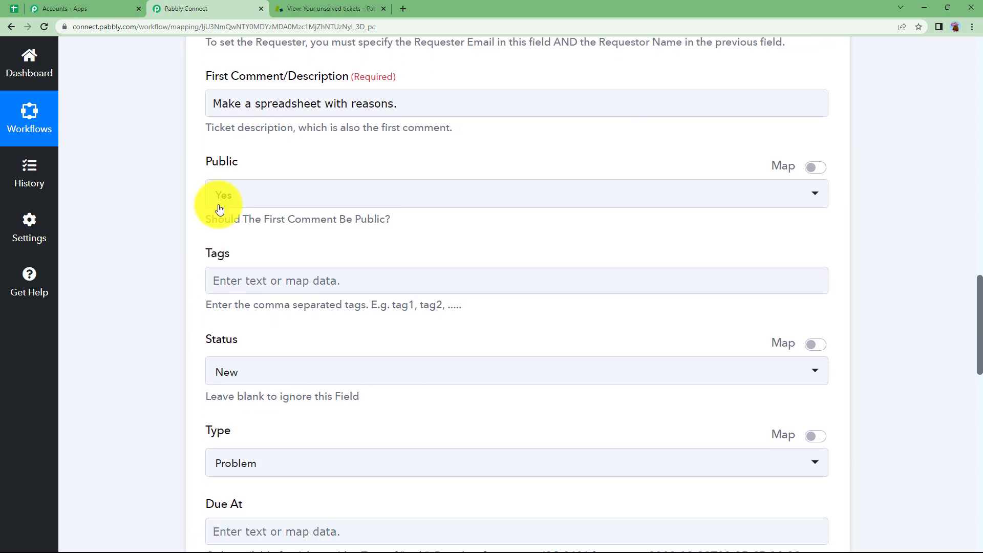
{"action": "scroll", "coordinate": [146, 340], "scroll_direction": "down", "scroll_amount": 3}
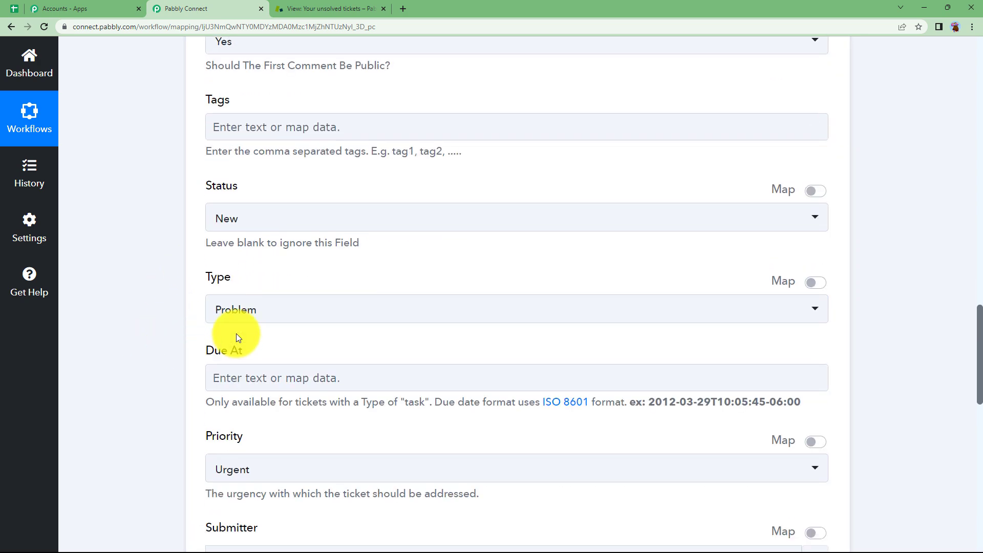
{"action": "left_click", "coordinate": [238, 314]}
{"action": "left_click", "coordinate": [250, 450]}
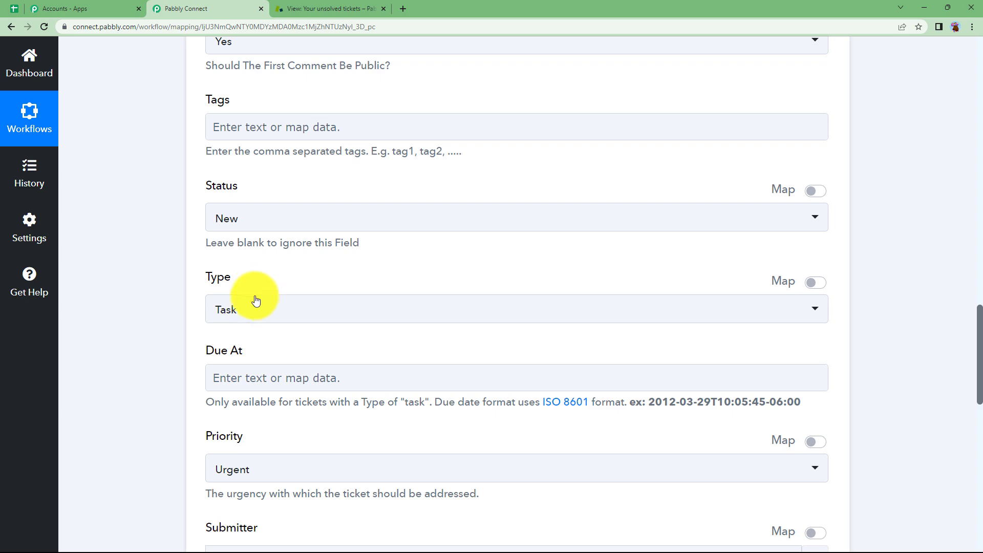
- Leave the due date empty and set the ticket priority to High
{"action": "scroll", "coordinate": [147, 329], "scroll_direction": "down", "scroll_amount": 3}
{"action": "left_click", "coordinate": [256, 233]}
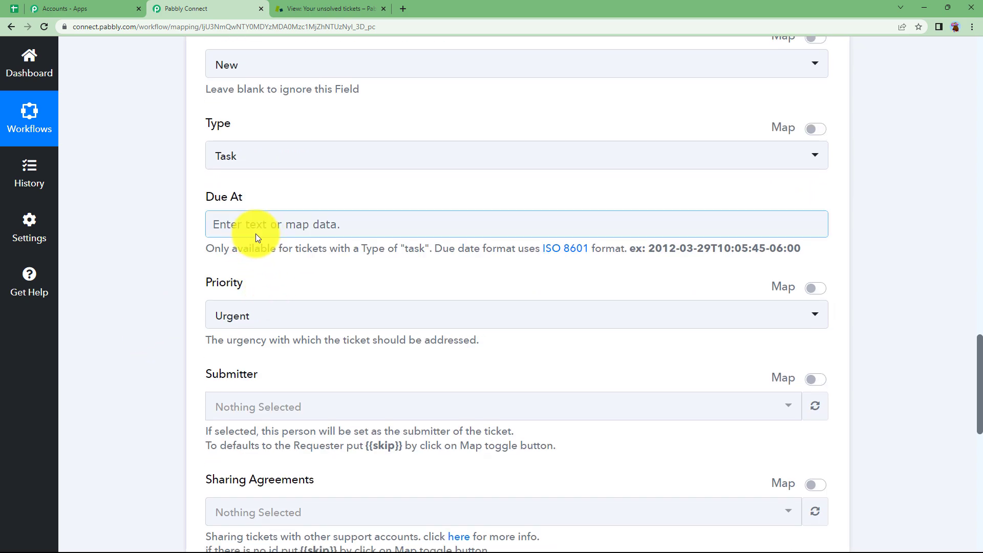
{"action": "left_click_drag", "start_coordinate": [647, 251], "coordinate": [811, 247]}
{"action": "left_click", "coordinate": [810, 248]}
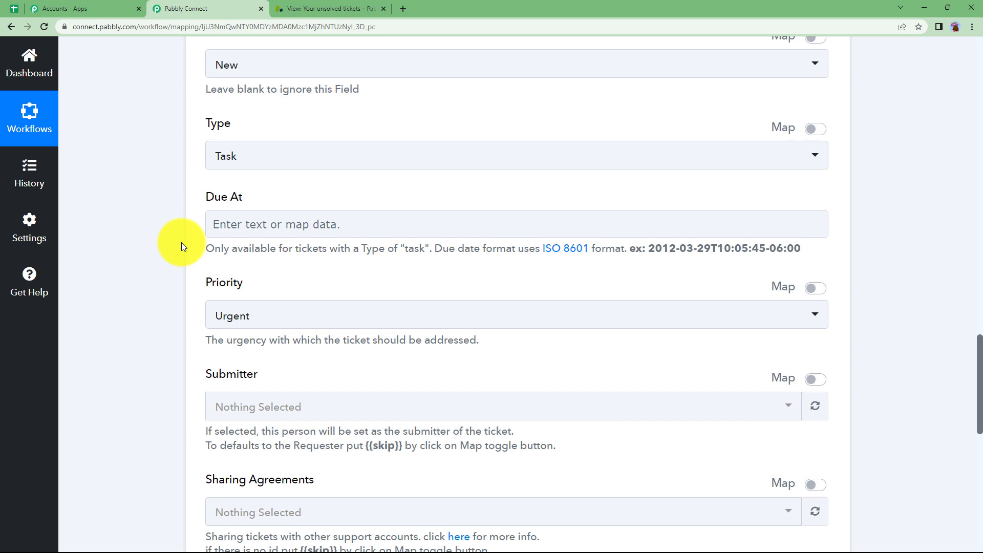
{"action": "scroll", "coordinate": [215, 186], "scroll_direction": "down", "scroll_amount": 3}
{"action": "left_click", "coordinate": [228, 159]}
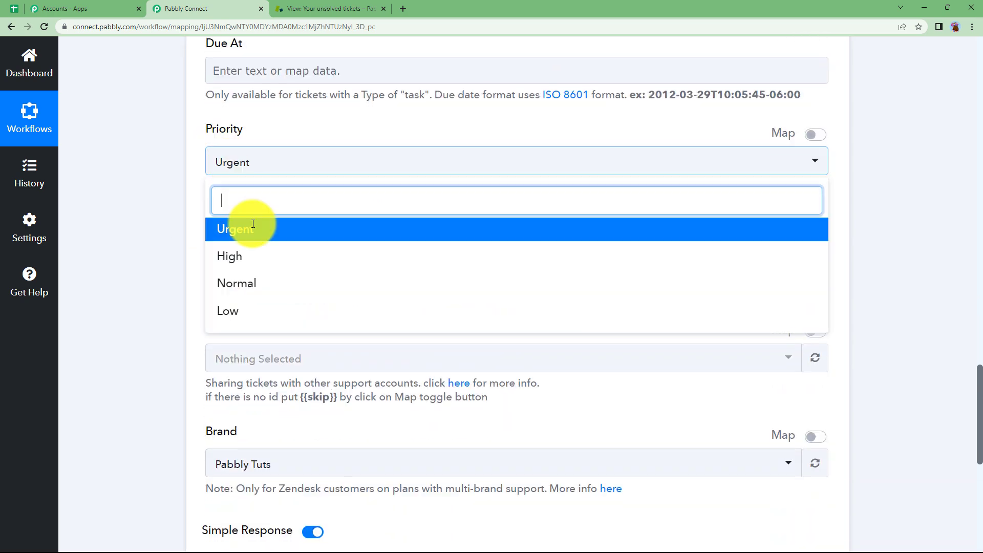
{"action": "left_click", "coordinate": [266, 270]}
{"action": "scroll", "coordinate": [169, 285], "scroll_direction": "down", "scroll_amount": 5}
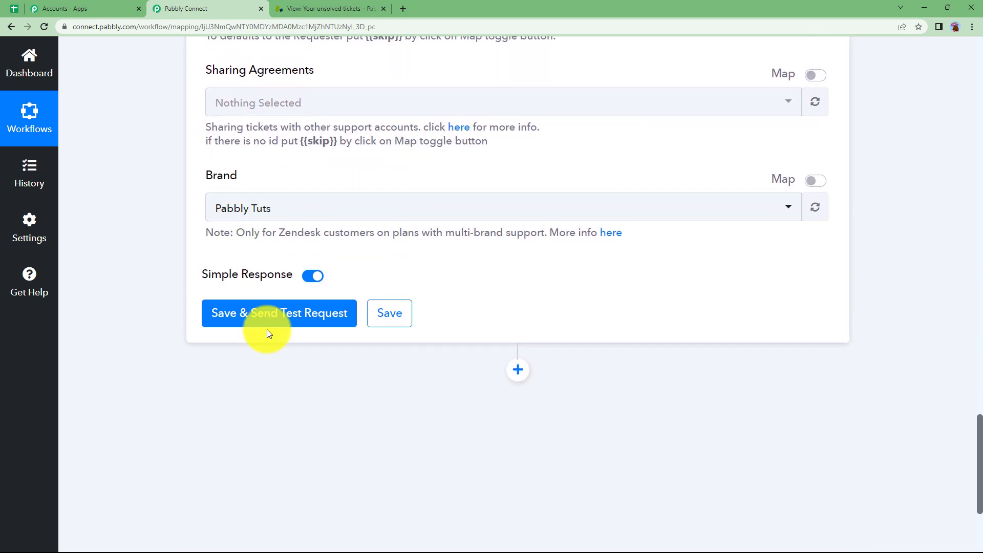
- Save the Zendesk action and send a test request, checking the returned ticket URL
{"action": "left_click", "coordinate": [267, 325]}
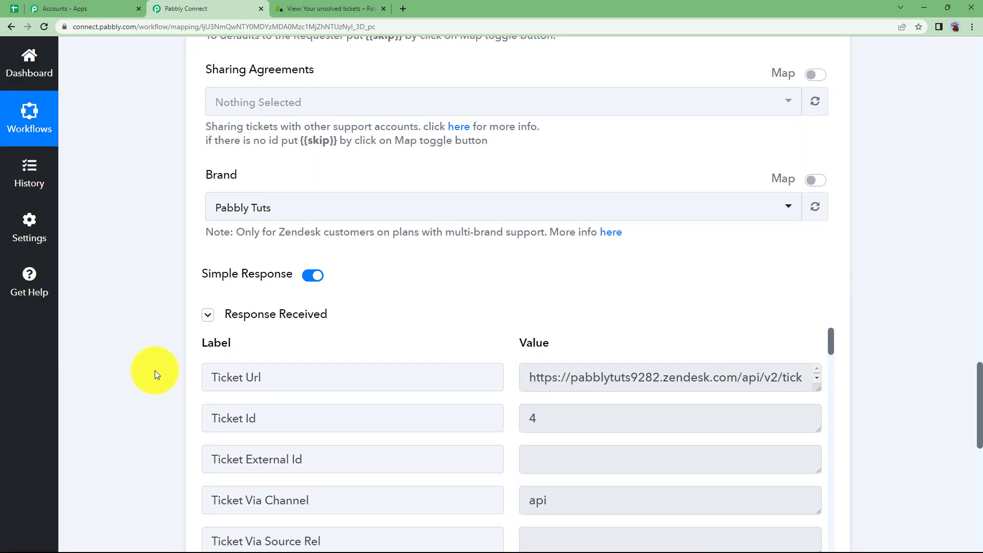
{"action": "scroll", "coordinate": [625, 309], "scroll_direction": "down", "scroll_amount": 2}
{"action": "left_click_drag", "start_coordinate": [529, 277], "coordinate": [816, 281]}
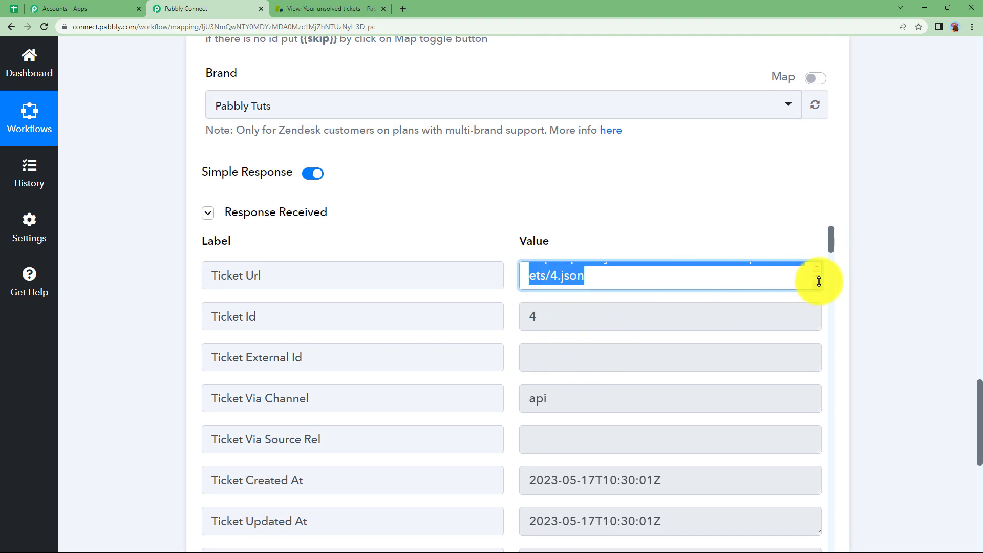
{"action": "left_click", "coordinate": [615, 287]}
- Review the test response fields for ticket 4, then collapse the Zendesk Create Ticket step
{"action": "scroll", "coordinate": [587, 368], "scroll_direction": "down", "scroll_amount": 12}
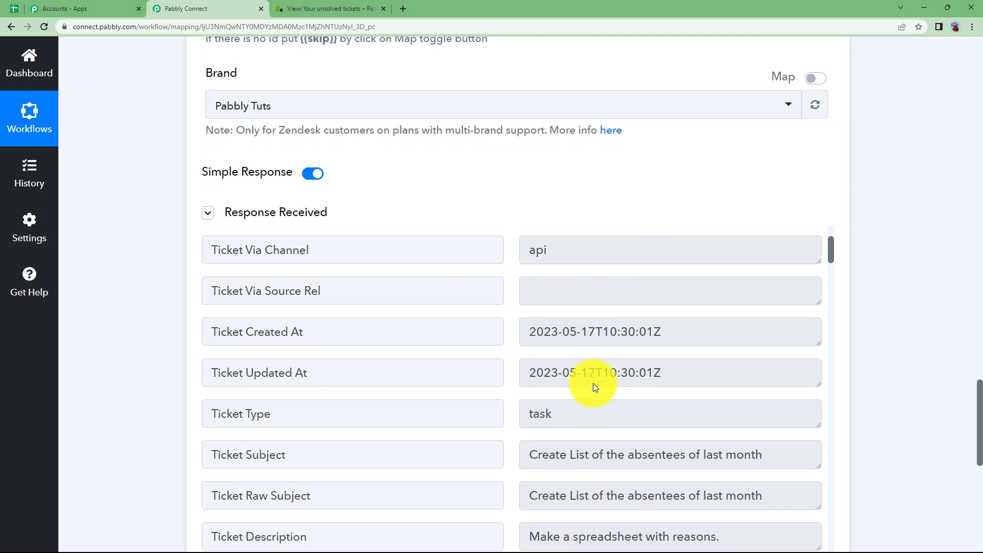
{"action": "scroll", "coordinate": [593, 385], "scroll_direction": "down", "scroll_amount": 15}
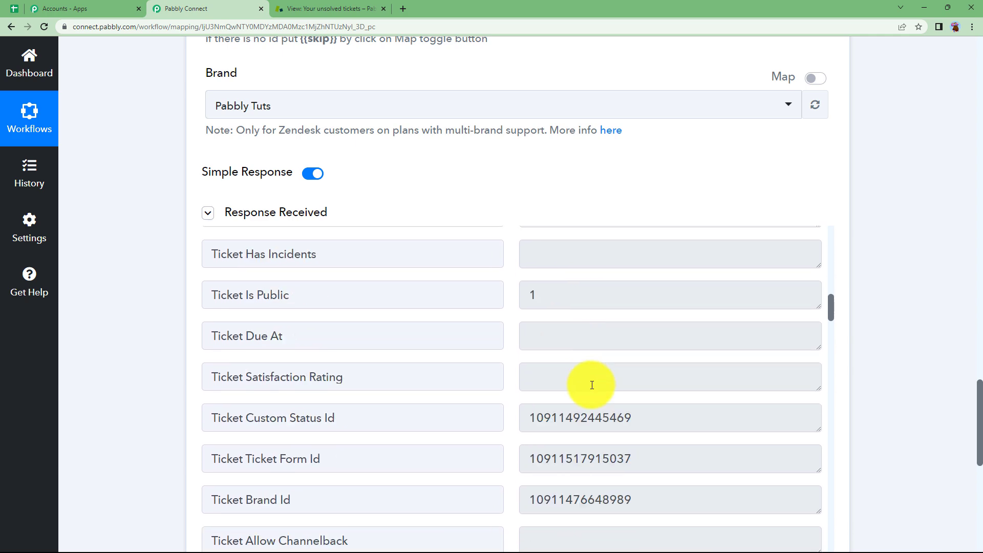
{"action": "scroll", "coordinate": [589, 385], "scroll_direction": "down", "scroll_amount": 13}
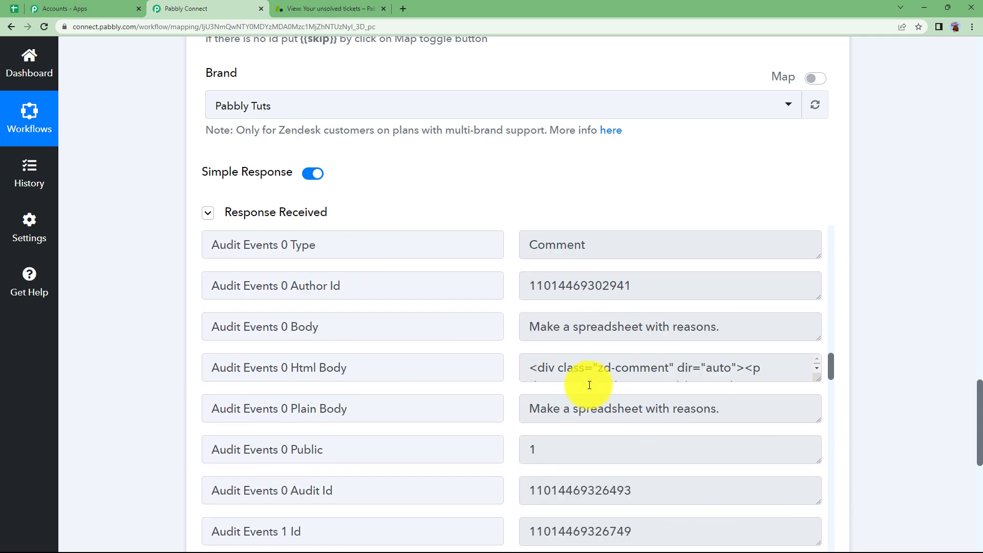
{"action": "scroll", "coordinate": [590, 385], "scroll_direction": "down", "scroll_amount": 11}
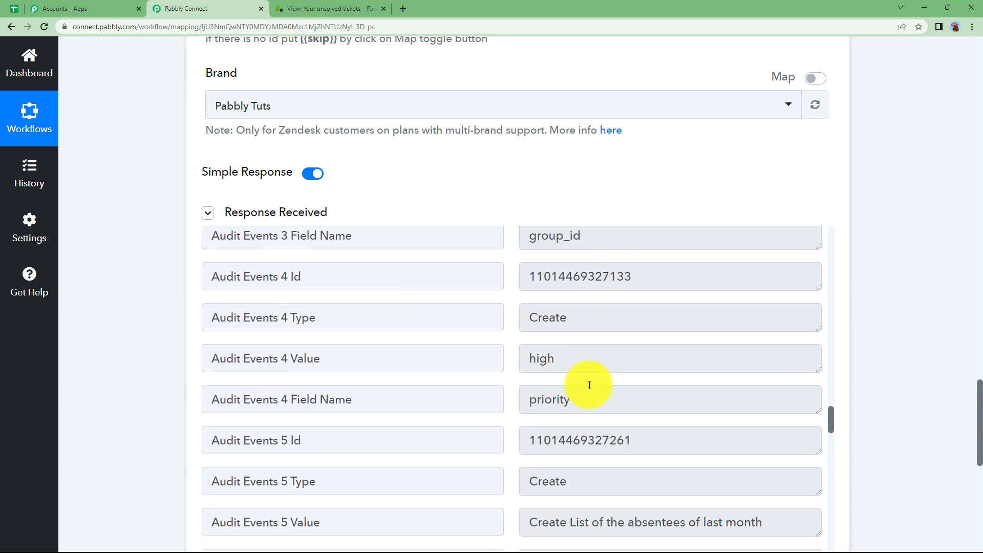
{"action": "scroll", "coordinate": [593, 362], "scroll_direction": "up", "scroll_amount": 10}
{"action": "scroll", "coordinate": [591, 360], "scroll_direction": "up", "scroll_amount": 5}
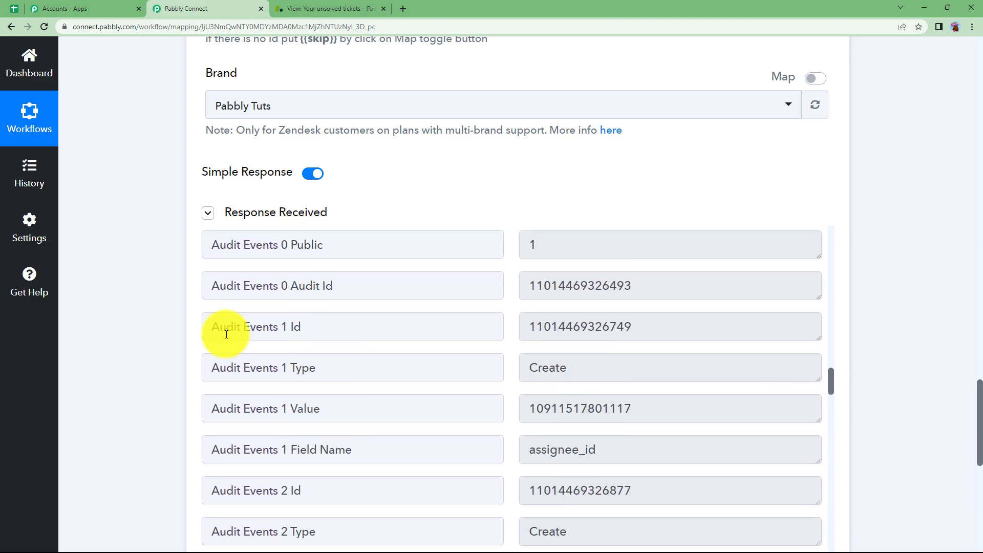
{"action": "scroll", "coordinate": [156, 293], "scroll_direction": "up", "scroll_amount": 13}
{"action": "scroll", "coordinate": [167, 284], "scroll_direction": "up", "scroll_amount": 20}
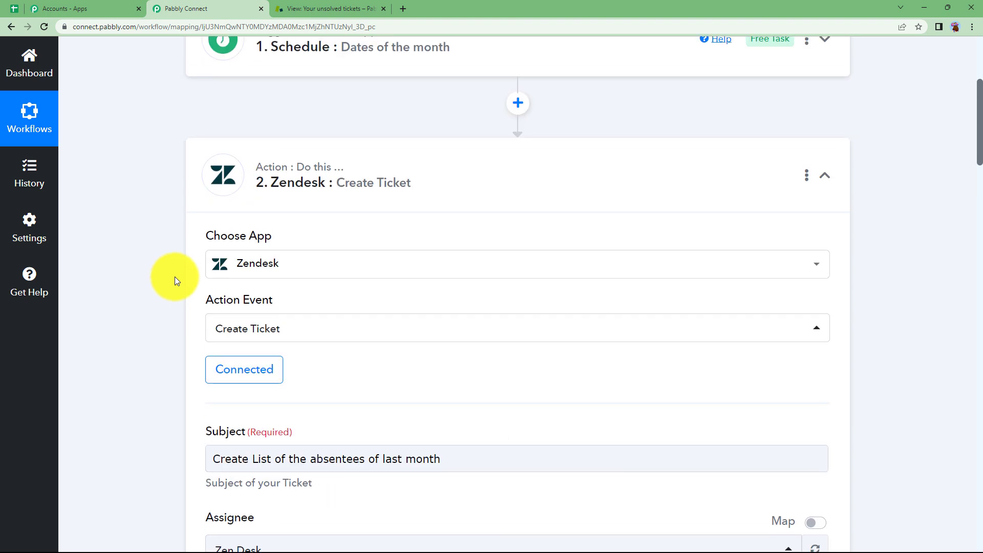
{"action": "left_click", "coordinate": [302, 198]}
{"action": "scroll", "coordinate": [140, 263], "scroll_direction": "up", "scroll_amount": 4}
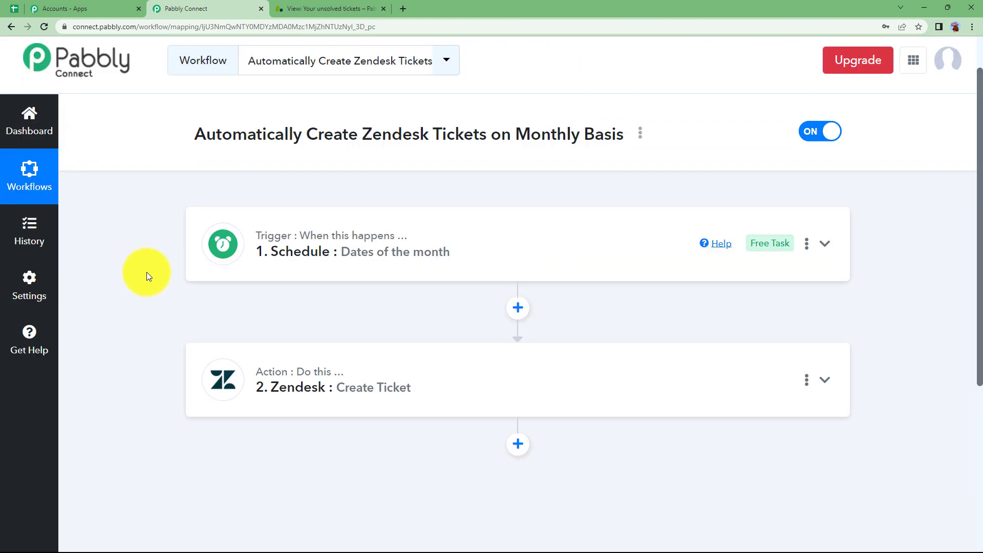
- In Zendesk, refresh unsolved tickets and open ticket #4 'Create List of the absentees of last month'
{"action": "left_click", "coordinate": [366, 9]}
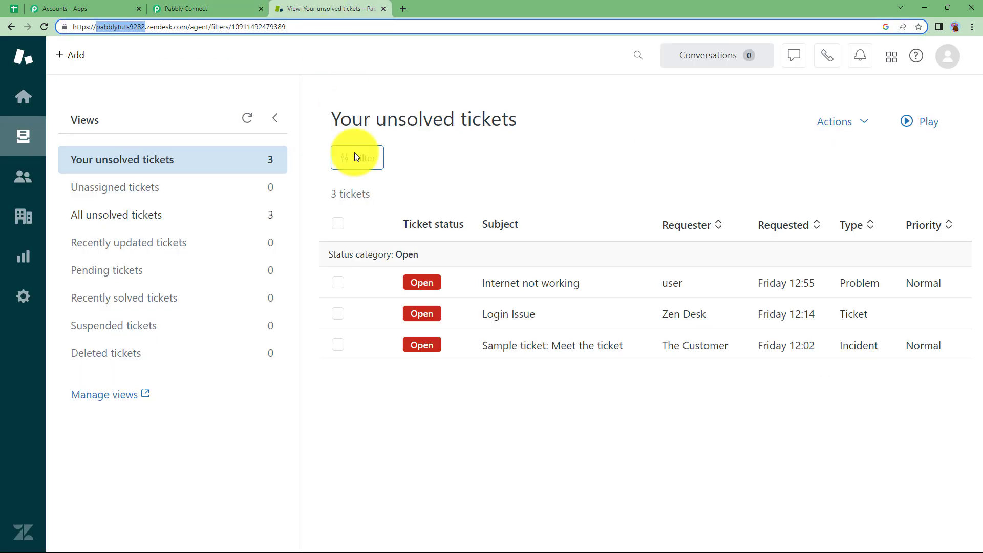
{"action": "left_click", "coordinate": [45, 27]}
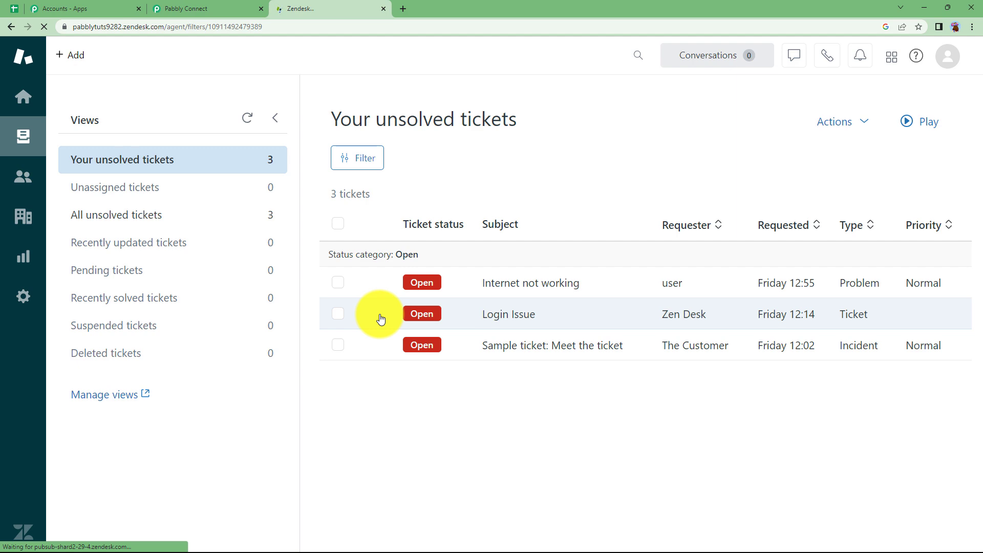
{"action": "mouse_move", "coordinate": [449, 292]}
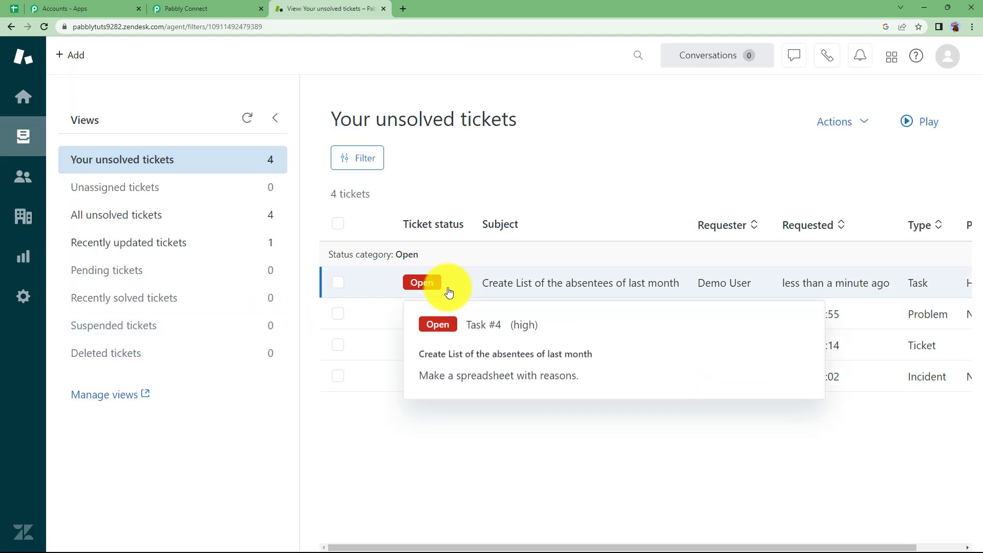
{"action": "left_click", "coordinate": [492, 284]}
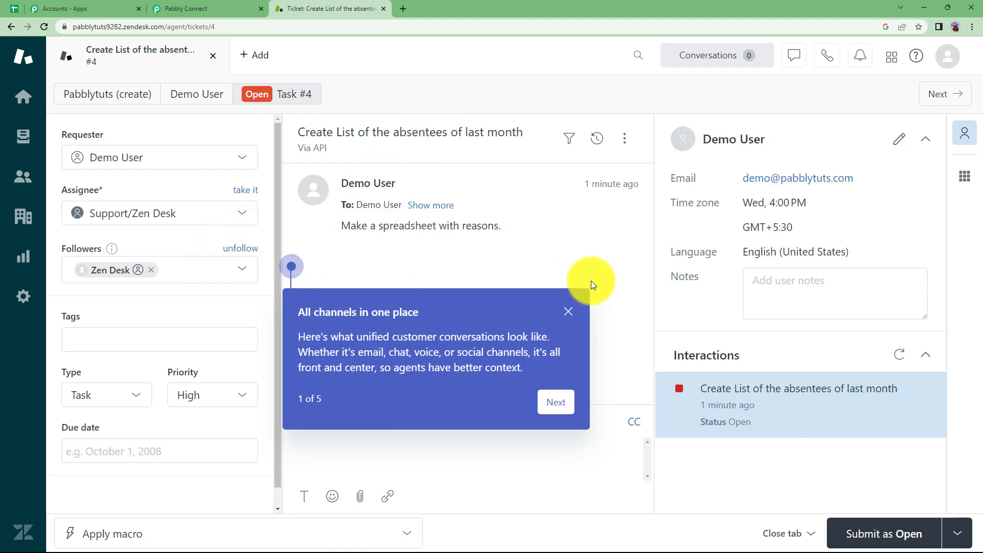
{"action": "left_click", "coordinate": [569, 311]}
- Recheck the Schedule trigger's chosen dates, compare with Zendesk ticket #4, then return
{"action": "left_click", "coordinate": [196, 11]}
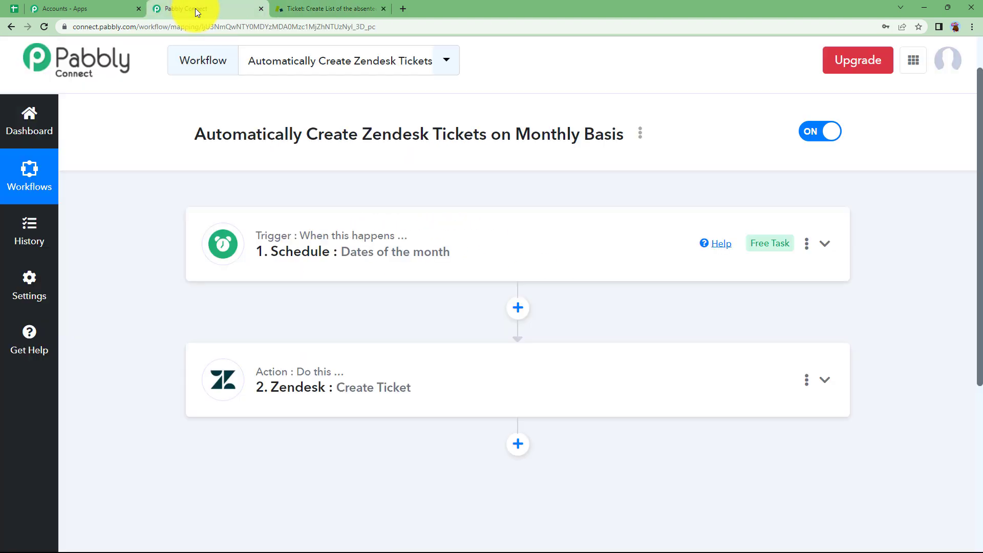
{"action": "left_click", "coordinate": [309, 259]}
{"action": "scroll", "coordinate": [230, 359], "scroll_direction": "down", "scroll_amount": 2}
{"action": "left_click", "coordinate": [247, 387]}
{"action": "left_click", "coordinate": [278, 149]}
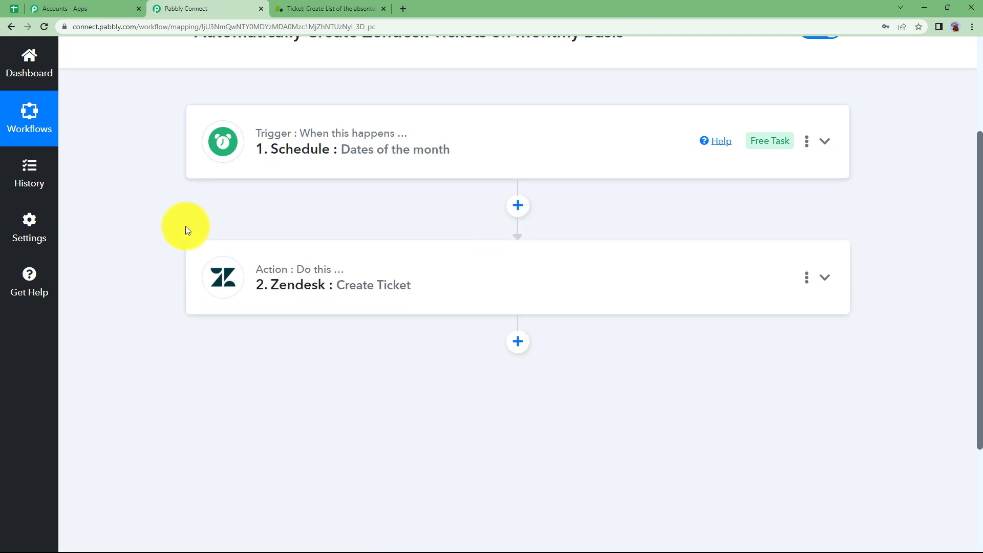
{"action": "scroll", "coordinate": [159, 240], "scroll_direction": "up", "scroll_amount": 3}
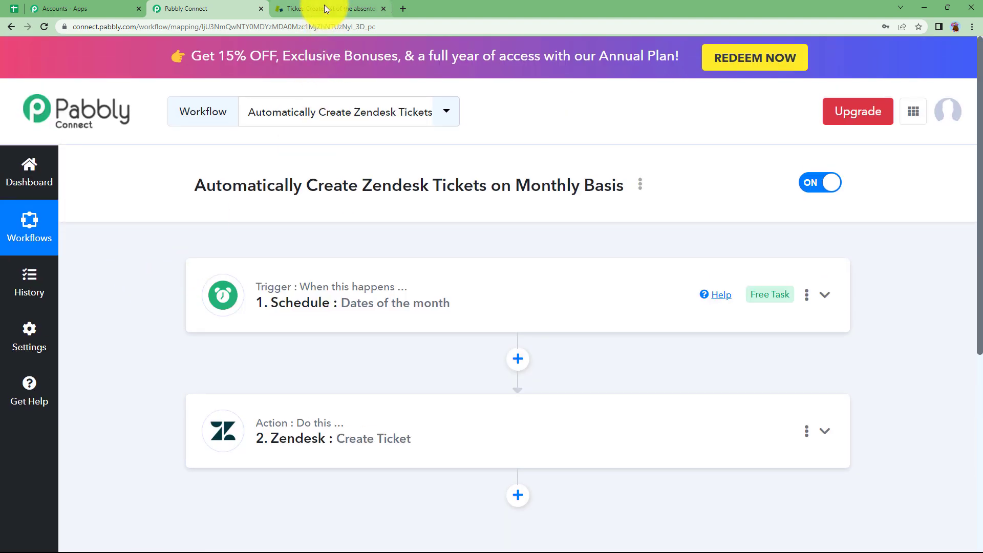
{"action": "left_click", "coordinate": [324, 7]}
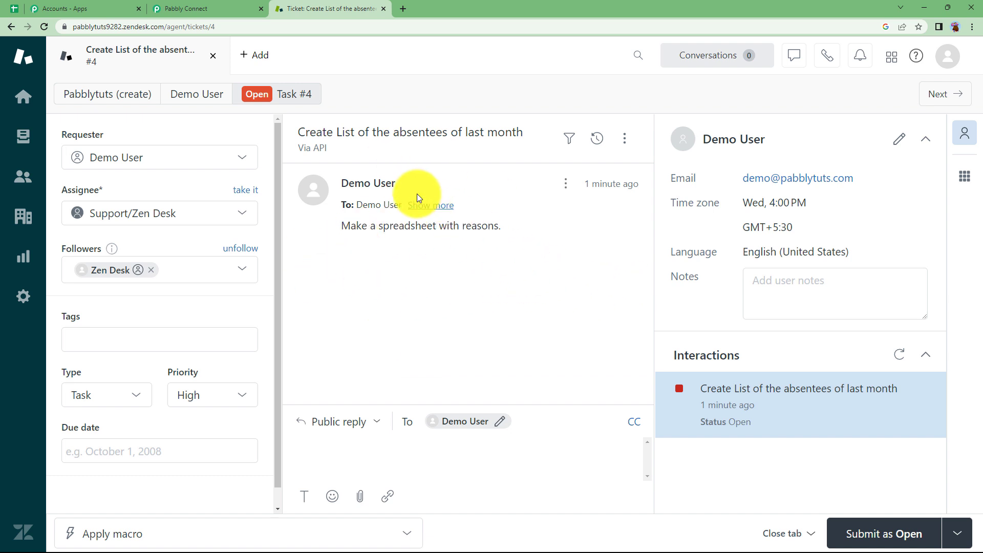
{"action": "left_click", "coordinate": [187, 8]}
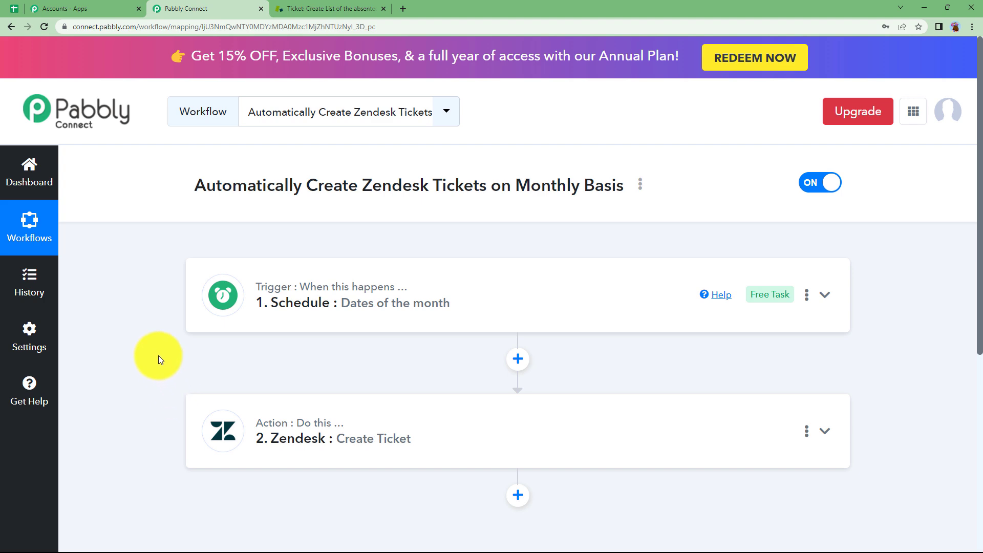